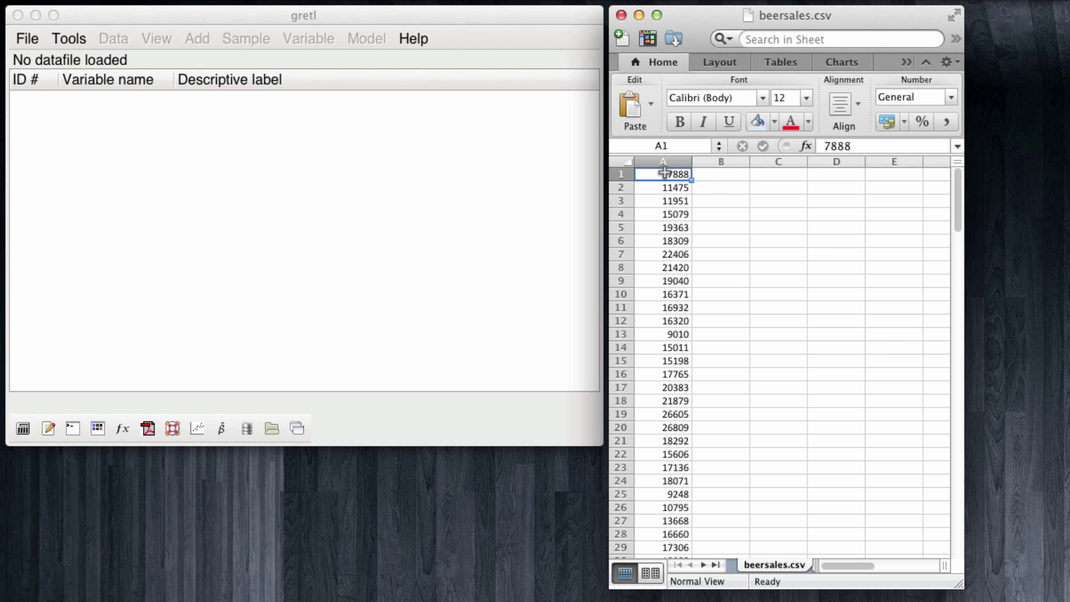
Scan the sales column of beersales.csv in Excel down to row 150 and back to 7888 at A1
{"action": "key", "text": "Down"}
{"action": "key", "text": "Down"}
{"action": "key", "text": "Down"}
{"action": "key", "text": "Down"}
{"action": "key", "text": "Down"}
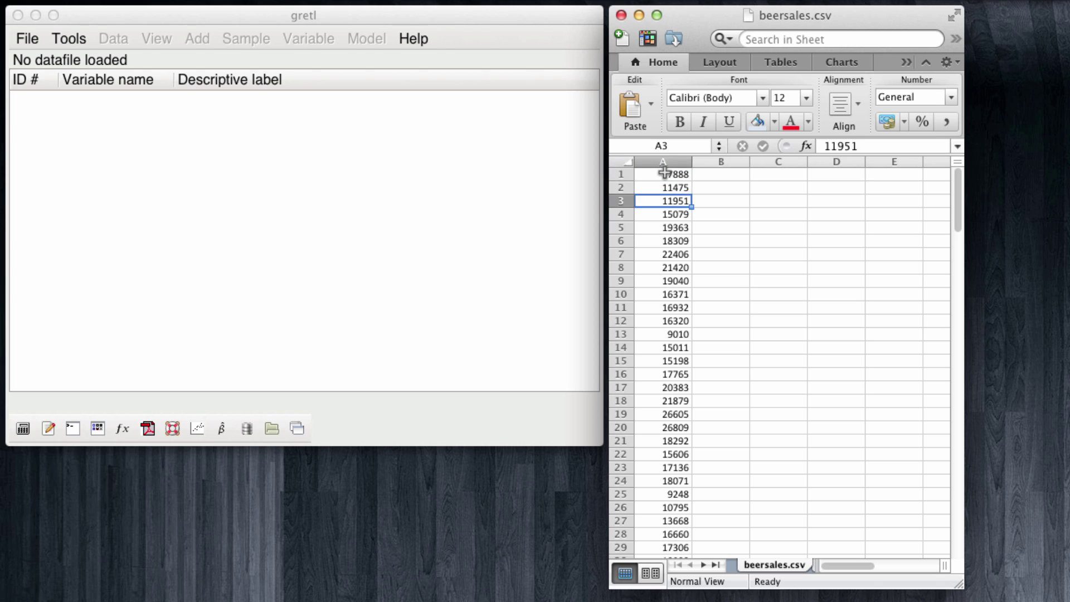
{"action": "key", "text": "Down"}
{"action": "key", "text": "Down"}
{"action": "key", "text": "Down"}
{"action": "key", "text": "Down"}
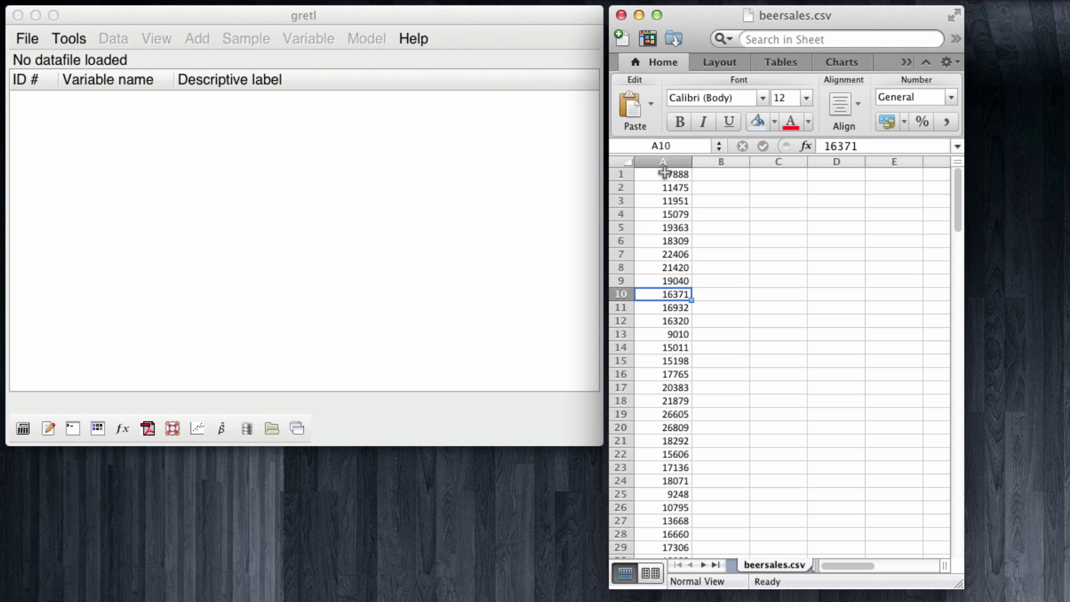
{"action": "key", "text": "Down"}
{"action": "key", "text": "Down"}
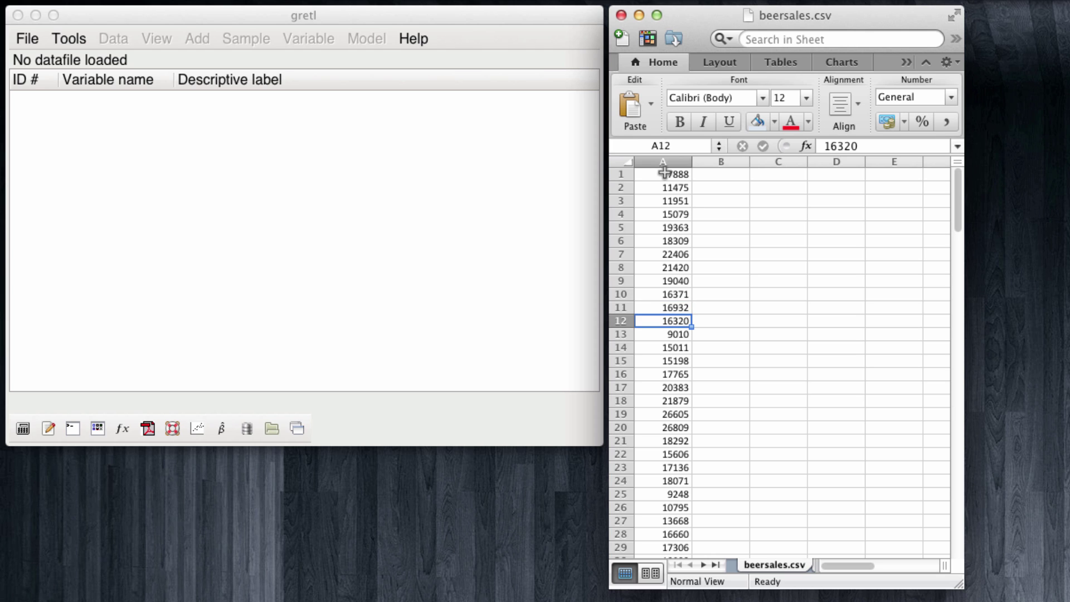
{"action": "key", "text": "super+Down"}
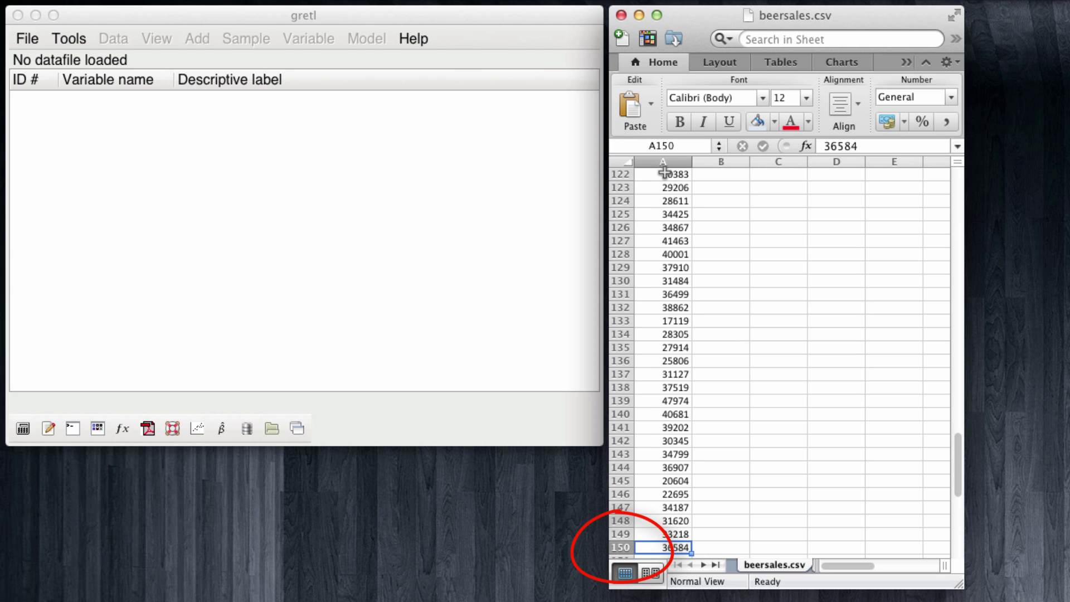
{"action": "key", "text": "super+Up"}
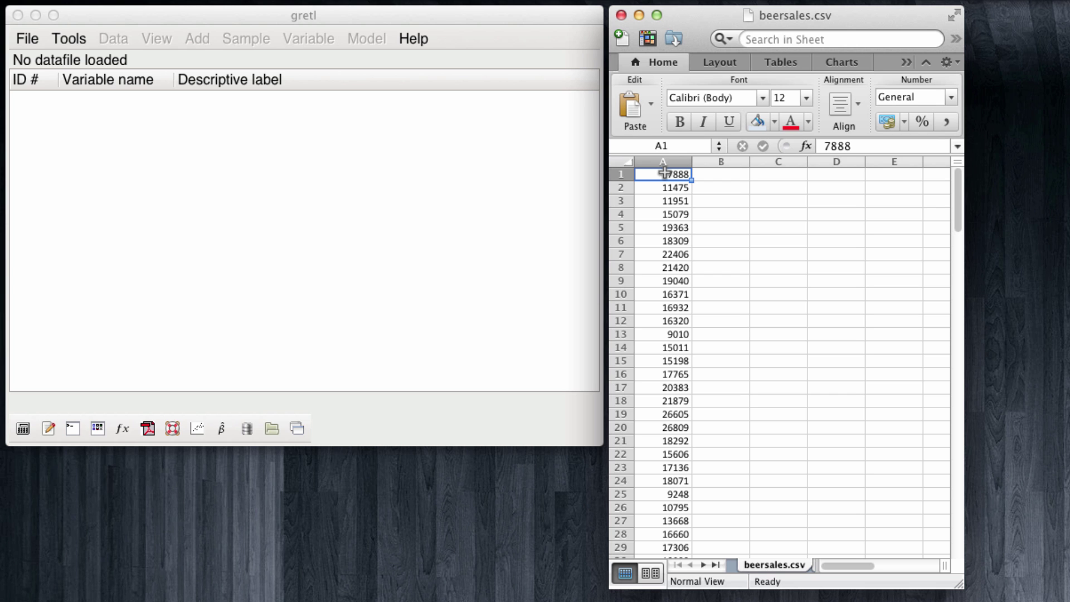
Close the spreadsheet and open beersales.csv in gretl as a CSV user data file
{"action": "left_click", "coordinate": [621, 13]}
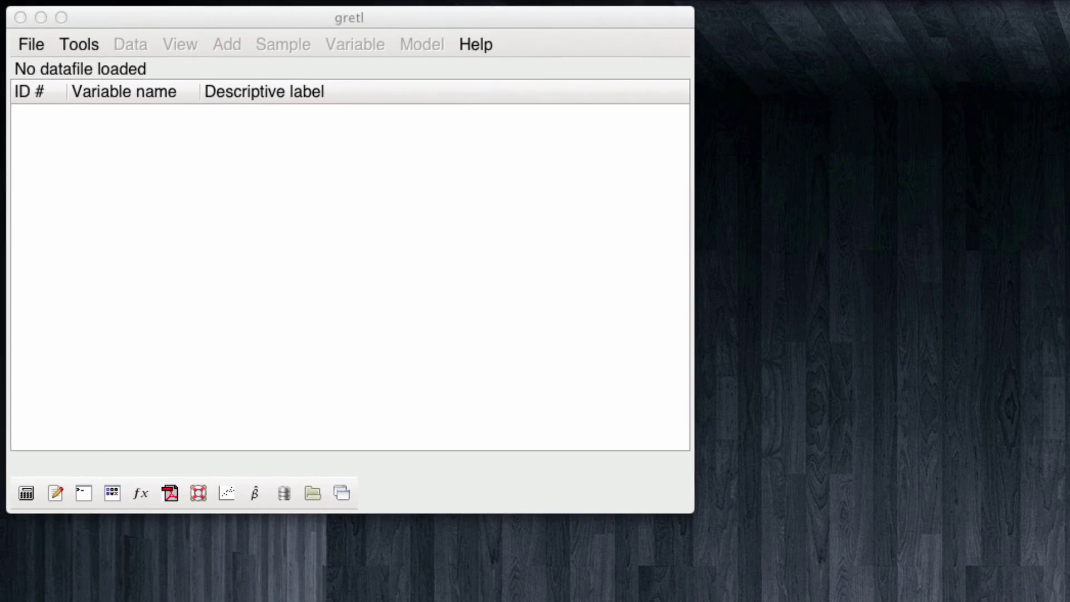
{"action": "left_click", "coordinate": [35, 45]}
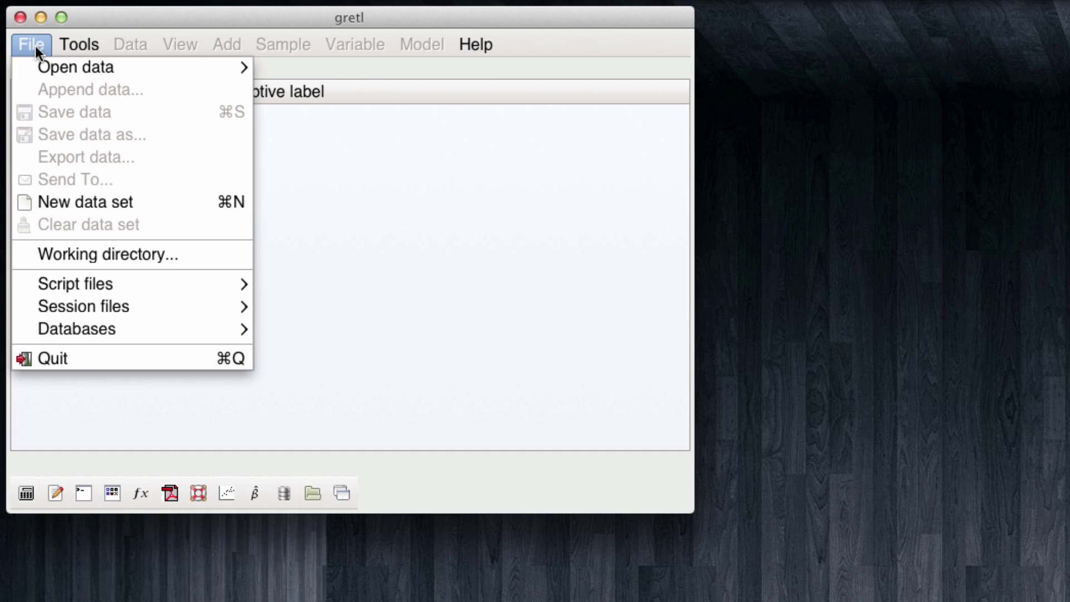
{"action": "mouse_move", "coordinate": [49, 62]}
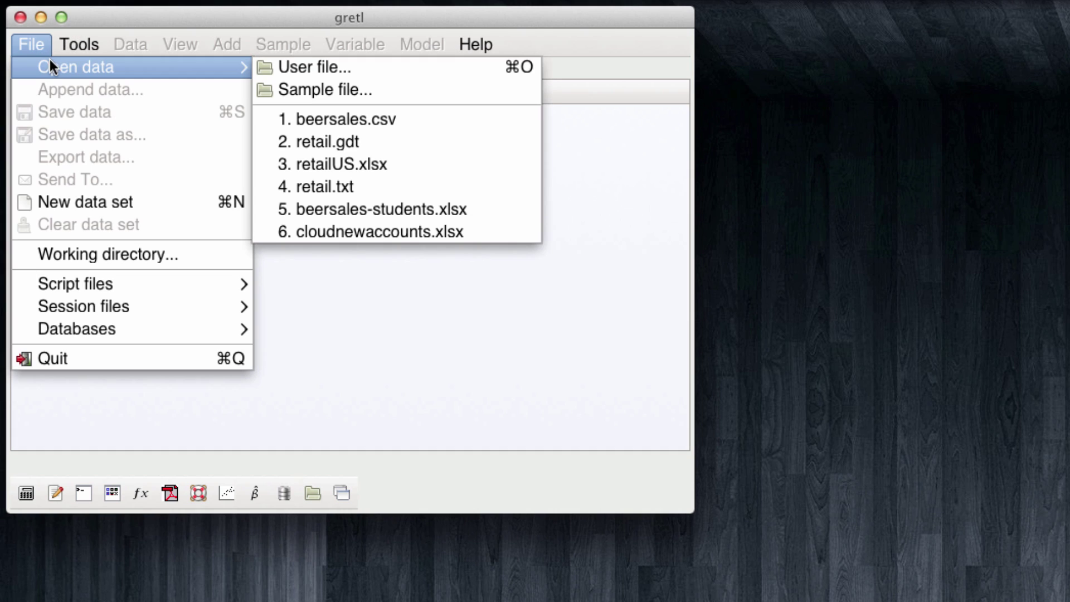
{"action": "left_click", "coordinate": [328, 67]}
{"action": "left_click", "coordinate": [883, 372]}
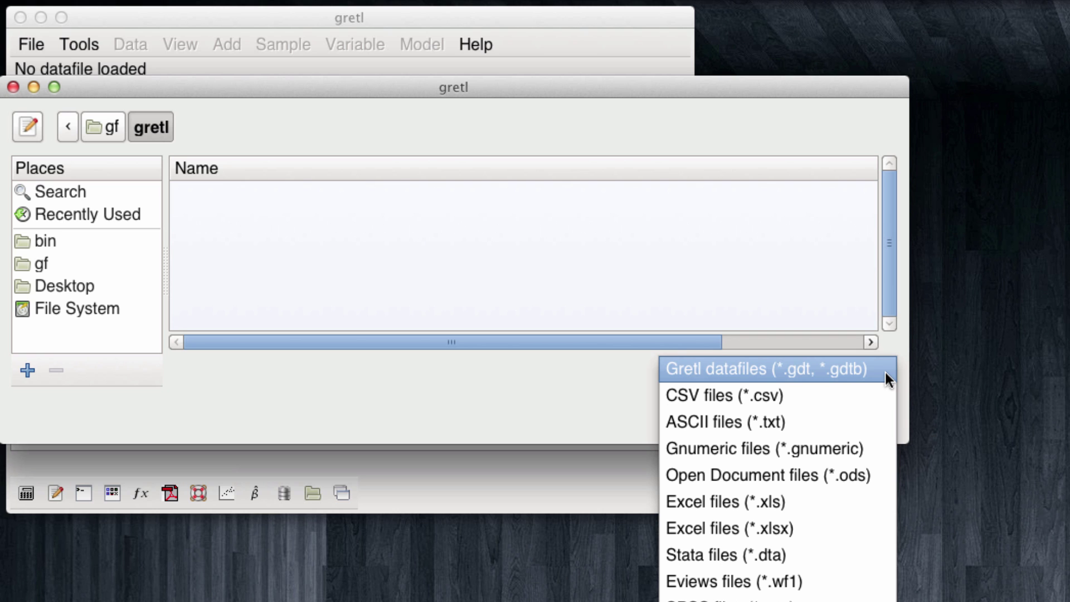
{"action": "left_click", "coordinate": [828, 398]}
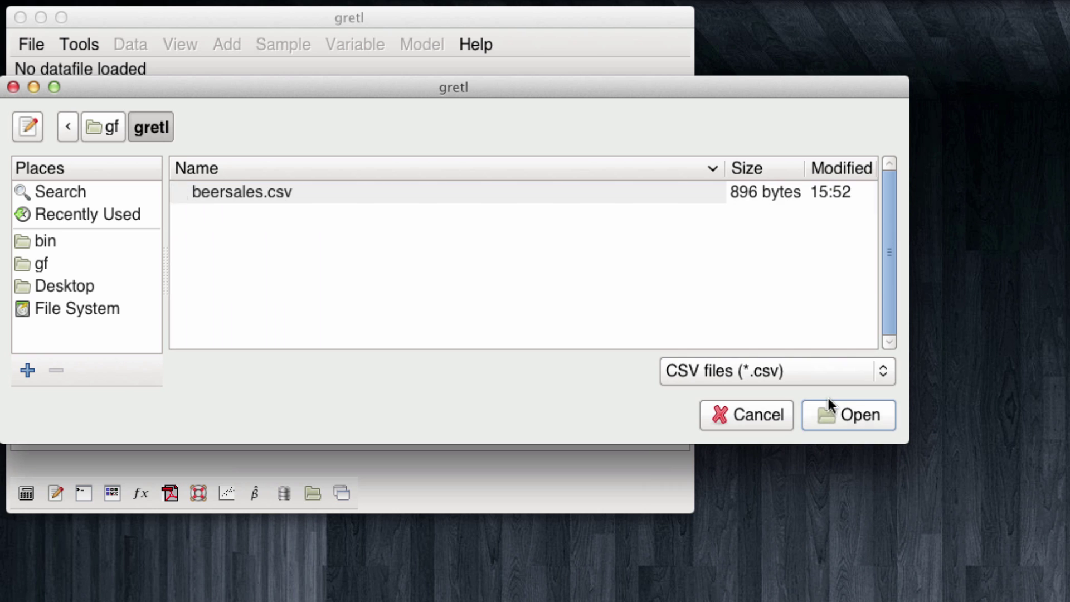
{"action": "double_click", "coordinate": [313, 192]}
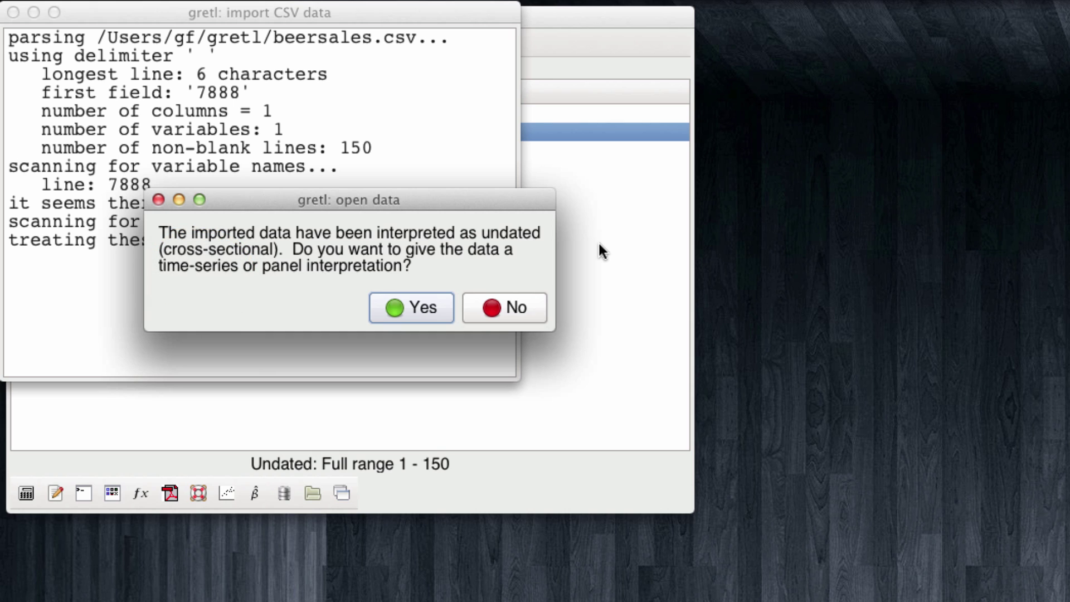
Structure the dataset as a monthly time series starting 1995:01, ending 2007:06
{"action": "left_click", "coordinate": [440, 308]}
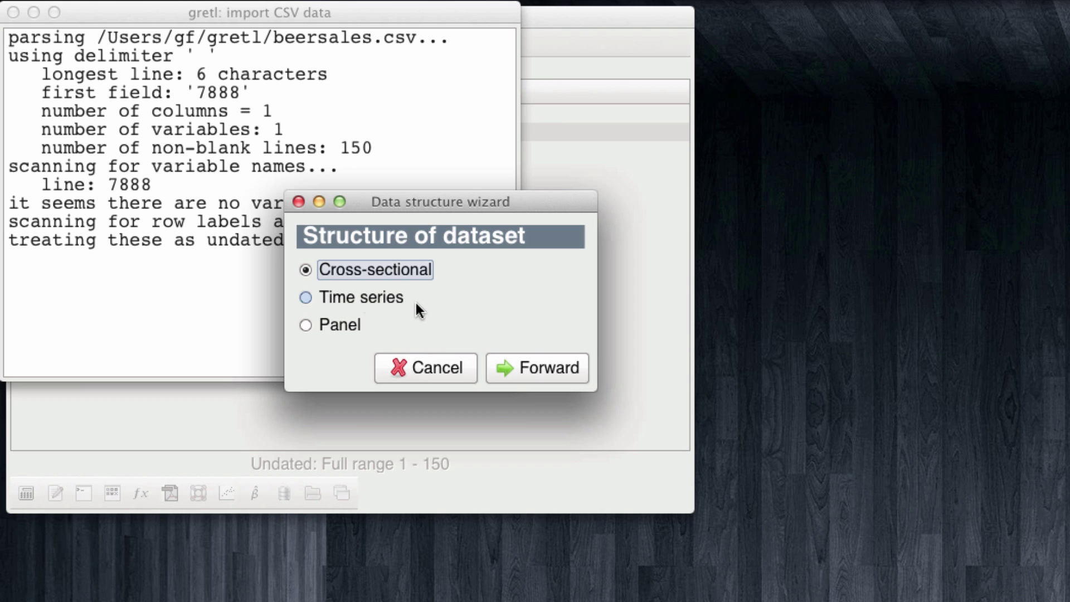
{"action": "left_click", "coordinate": [307, 296]}
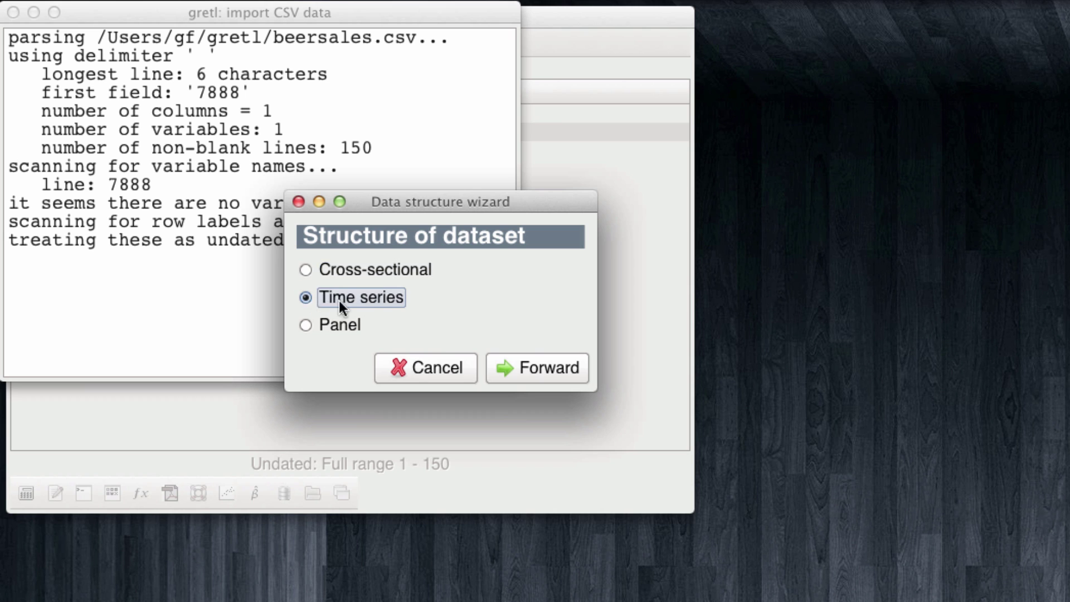
{"action": "left_click", "coordinate": [534, 368]}
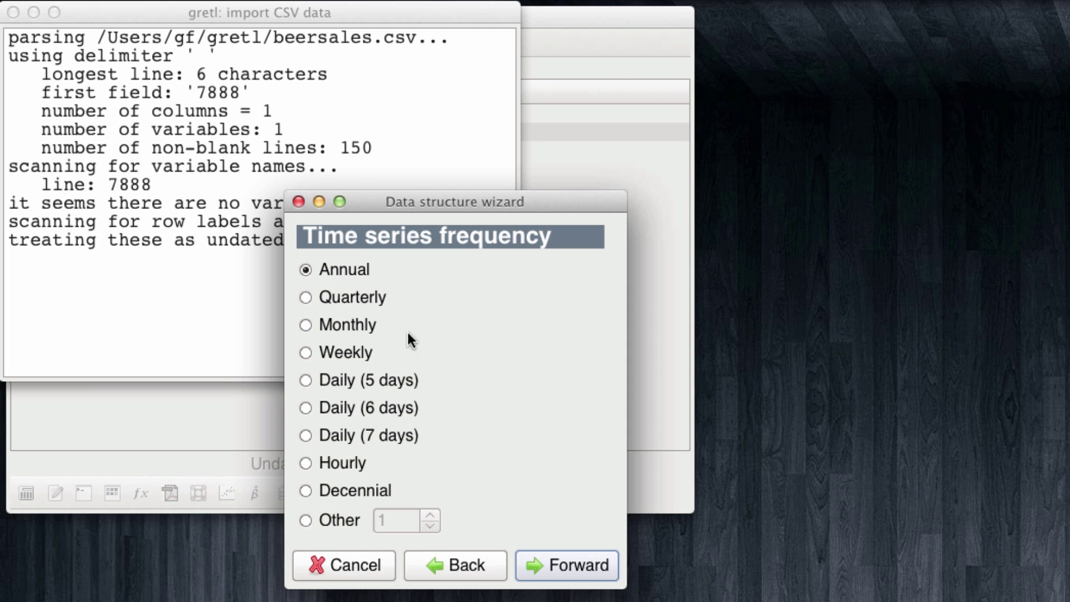
{"action": "left_click", "coordinate": [306, 325]}
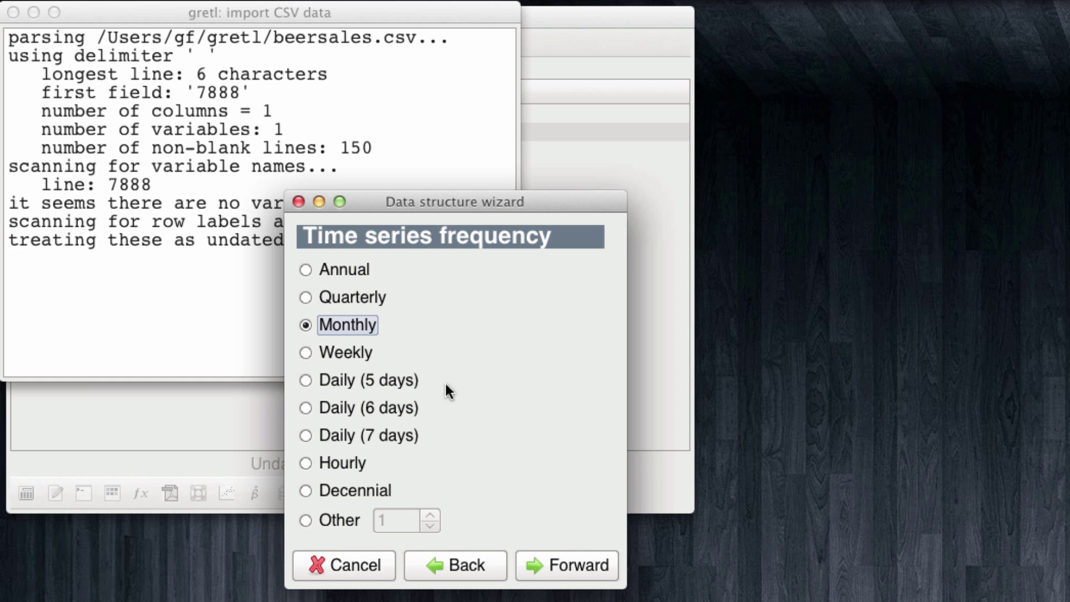
{"action": "left_click", "coordinate": [573, 558]}
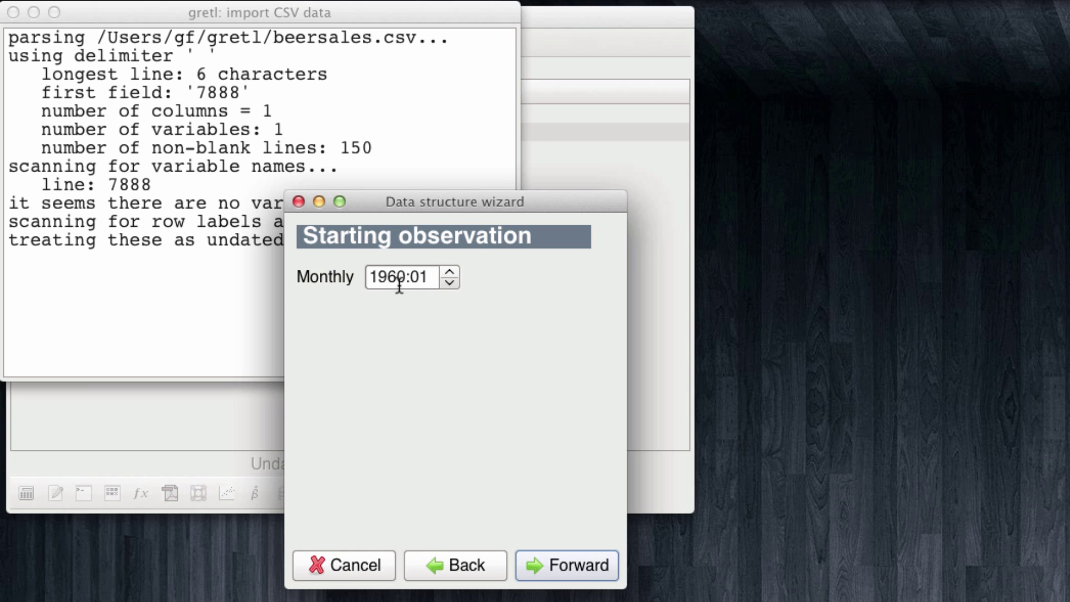
{"action": "left_click_drag", "start_coordinate": [387, 277], "coordinate": [405, 277]}
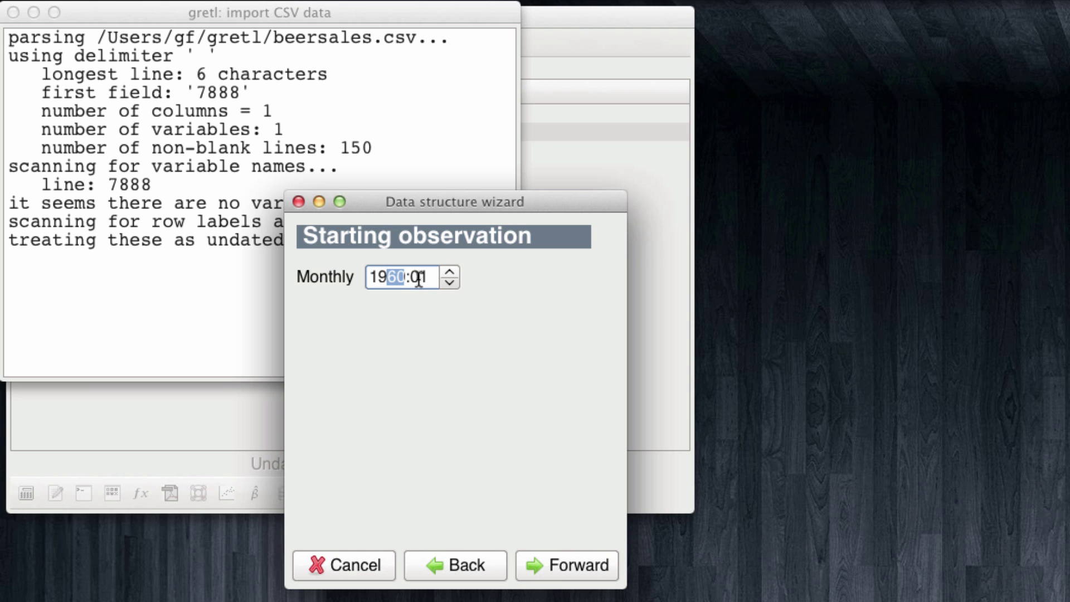
{"action": "type", "text": "95"}
{"action": "left_click", "coordinate": [597, 565]}
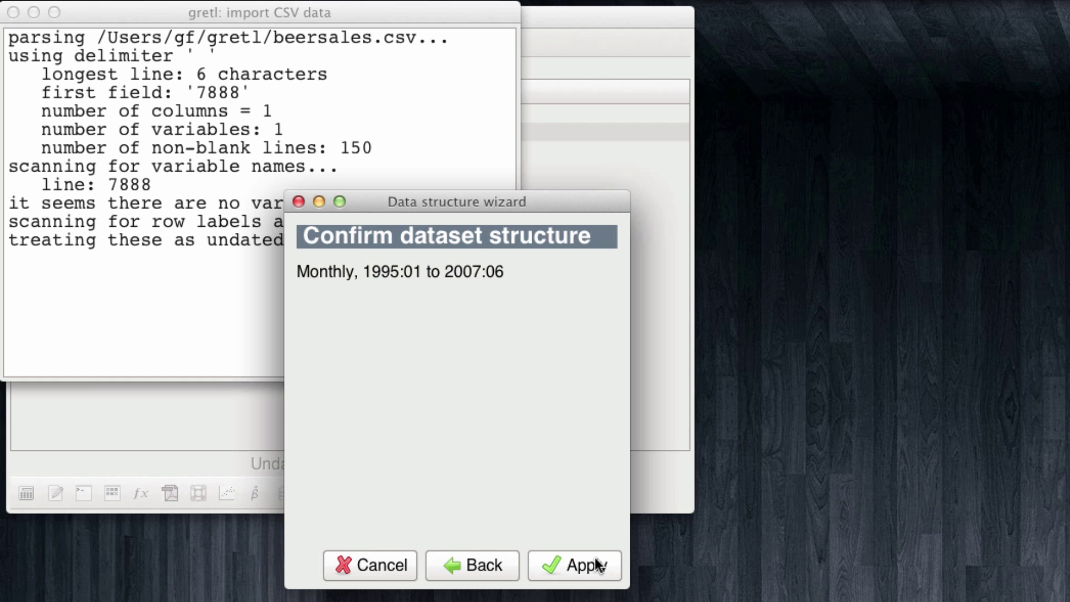
{"action": "left_click", "coordinate": [599, 564]}
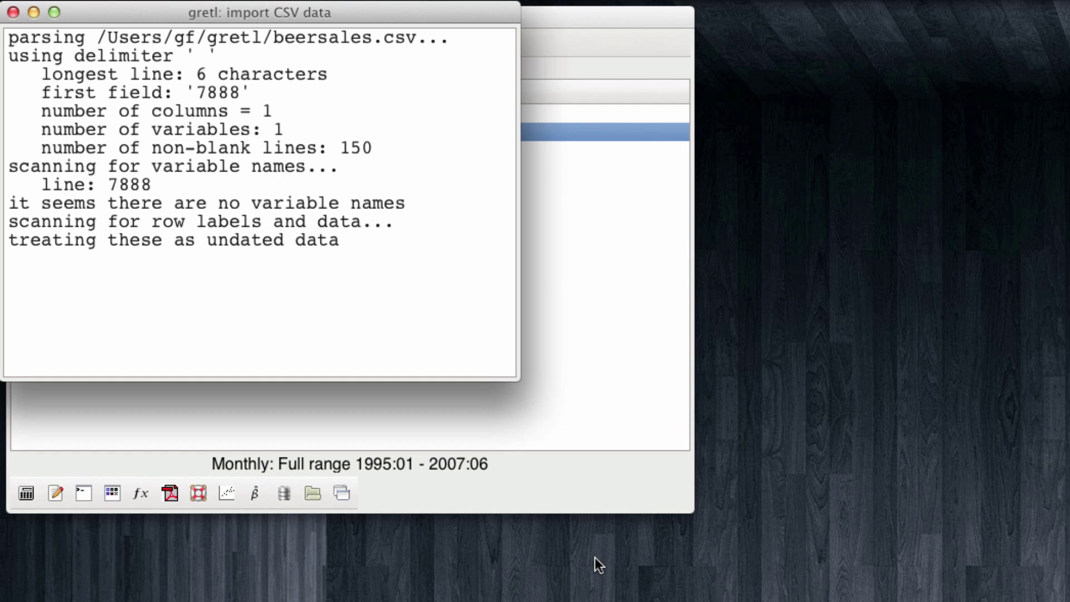
Dismiss the CSV import log and rename variable v1 to 'beersales' through Edit attributes
{"action": "left_click", "coordinate": [12, 10]}
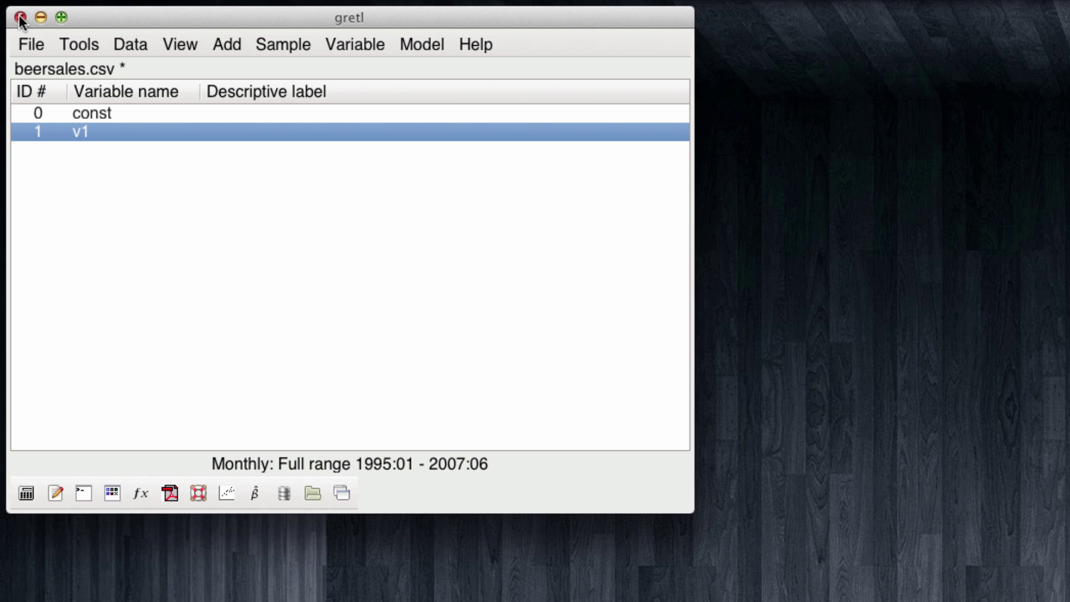
{"action": "right_click", "coordinate": [169, 131]}
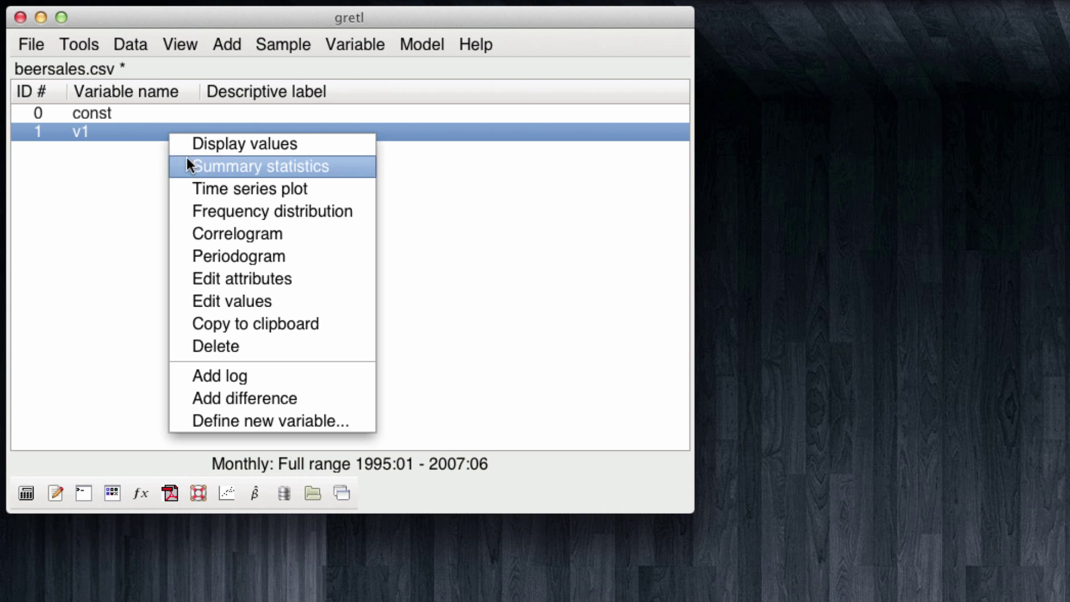
{"action": "left_click", "coordinate": [248, 278]}
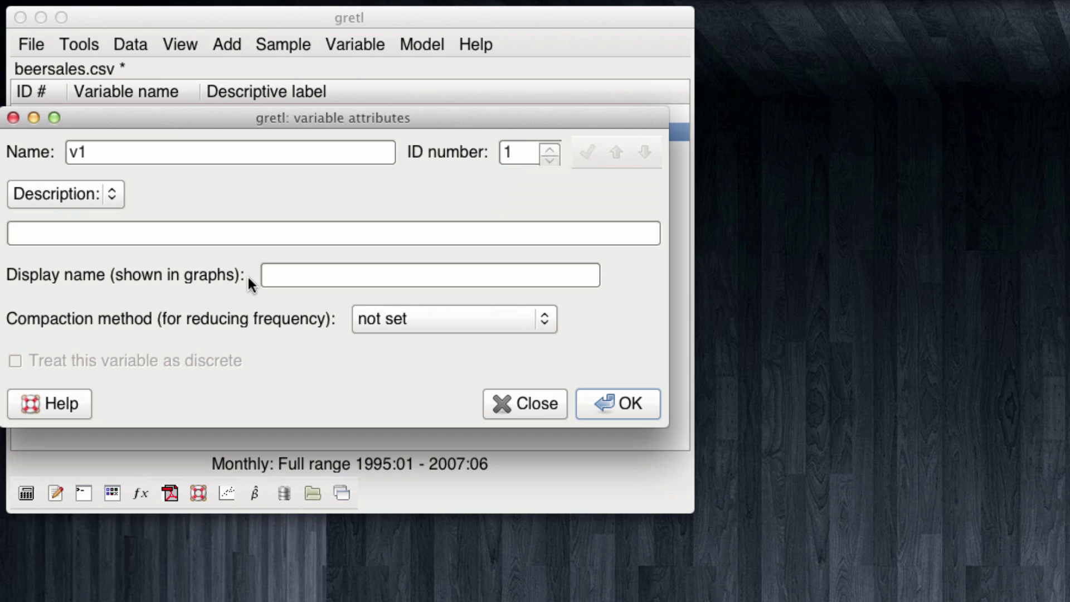
{"action": "left_click_drag", "start_coordinate": [142, 152], "coordinate": [0, 123]}
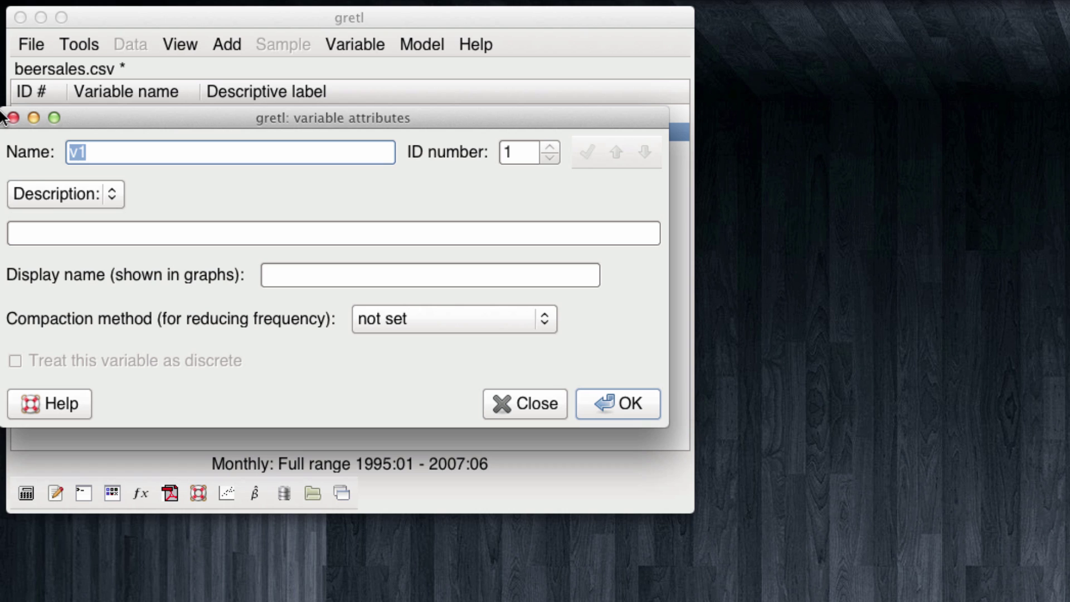
{"action": "type", "text": "beersales"}
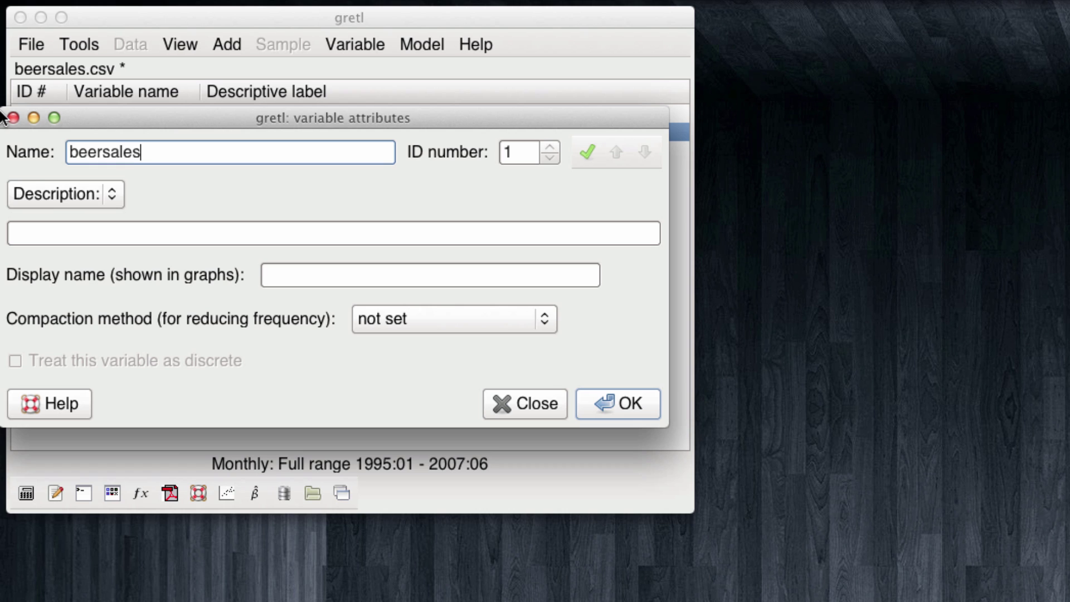
{"action": "key", "text": "Return"}
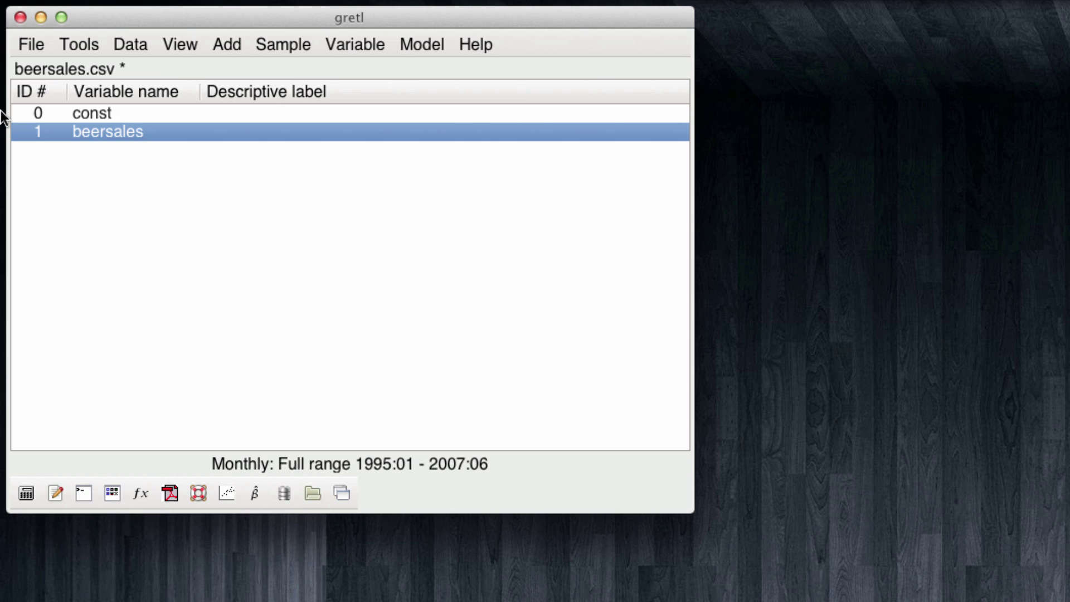
Draw a time-series line graph of beersales from the View menu
{"action": "left_click", "coordinate": [179, 44]}
{"action": "mouse_move", "coordinate": [347, 101]}
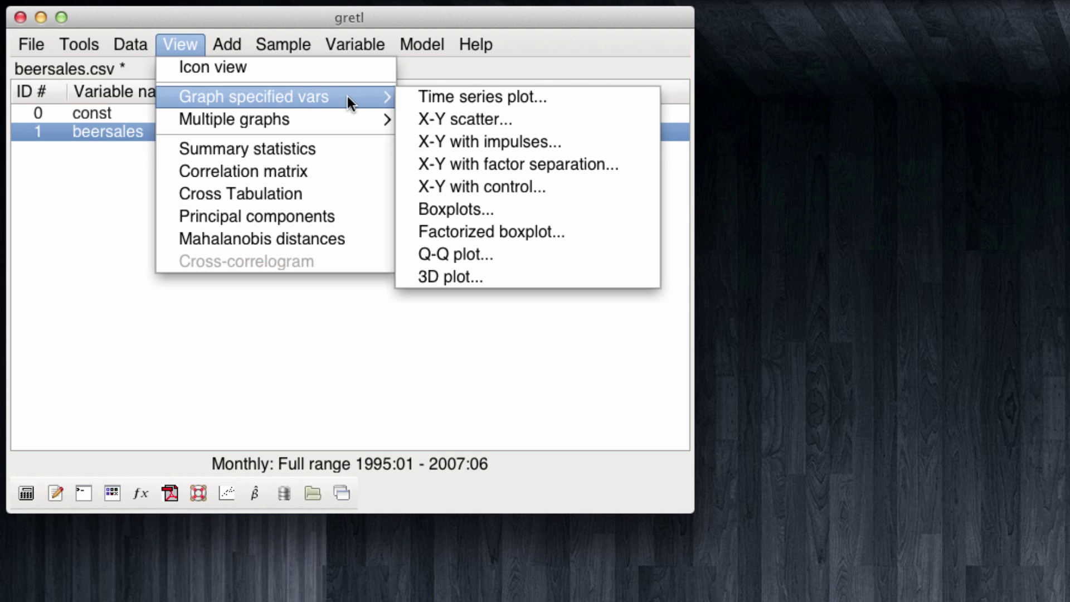
{"action": "left_click", "coordinate": [406, 96]}
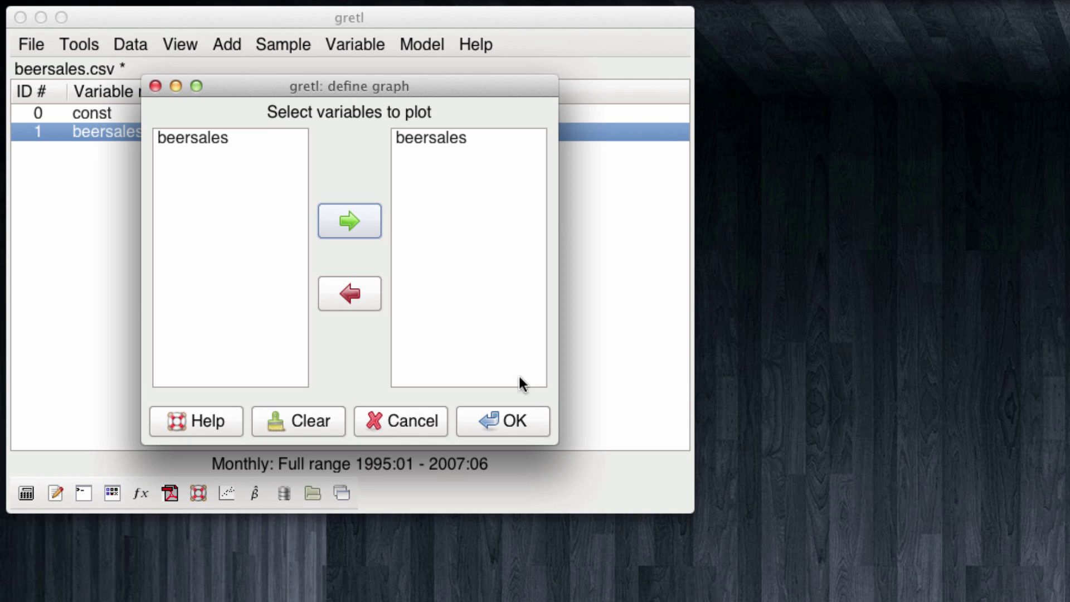
{"action": "left_click", "coordinate": [532, 426]}
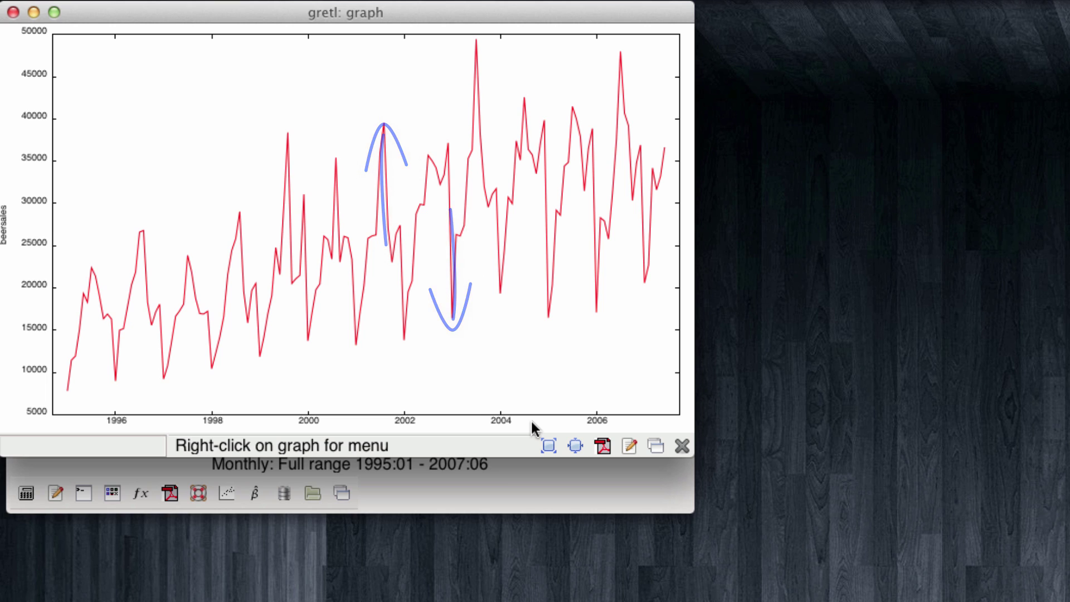
Close the graph and add a time trend plus monthly periodic dummies dm1–dm12
{"action": "left_click", "coordinate": [13, 12]}
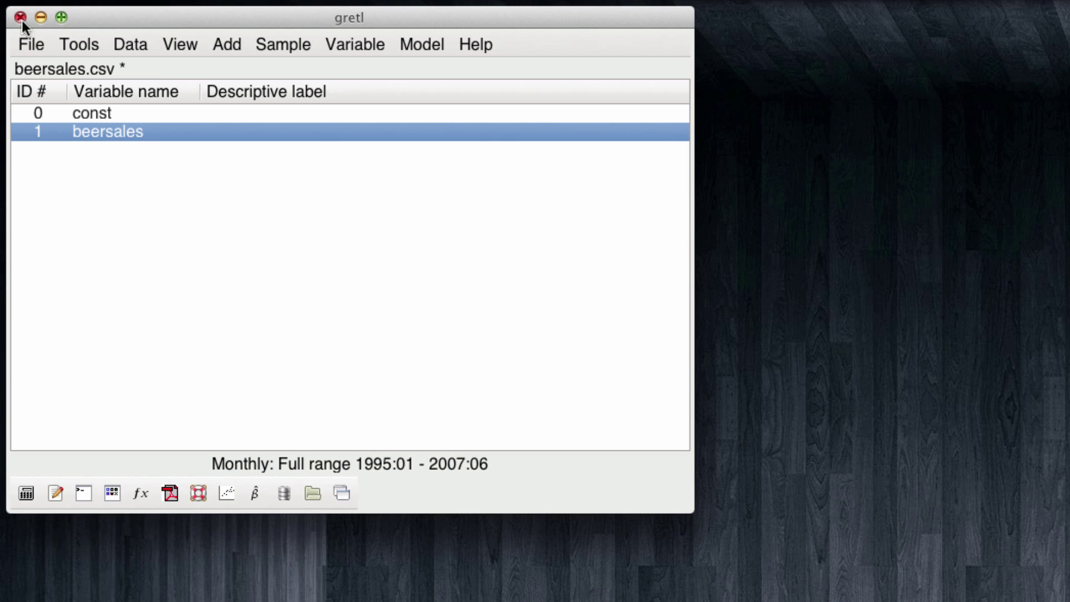
{"action": "left_click", "coordinate": [238, 43]}
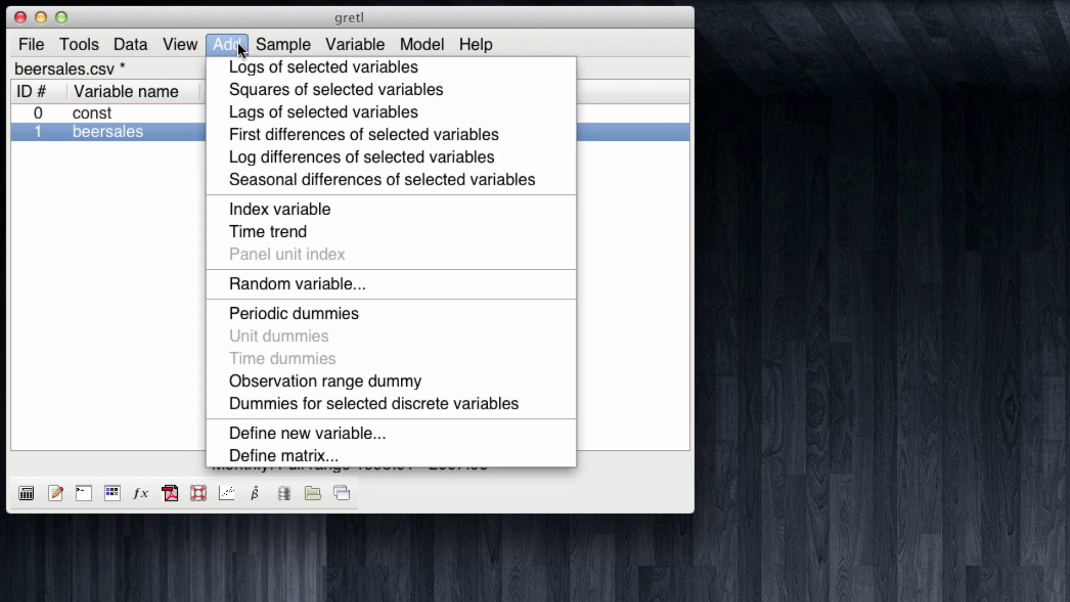
{"action": "left_click", "coordinate": [285, 230]}
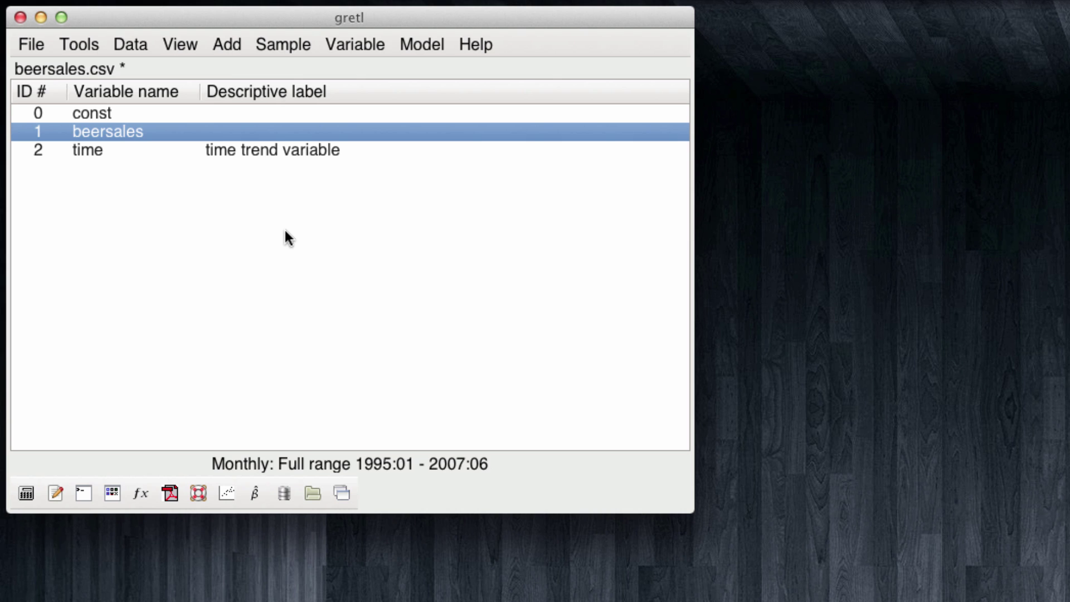
{"action": "left_click", "coordinate": [234, 43]}
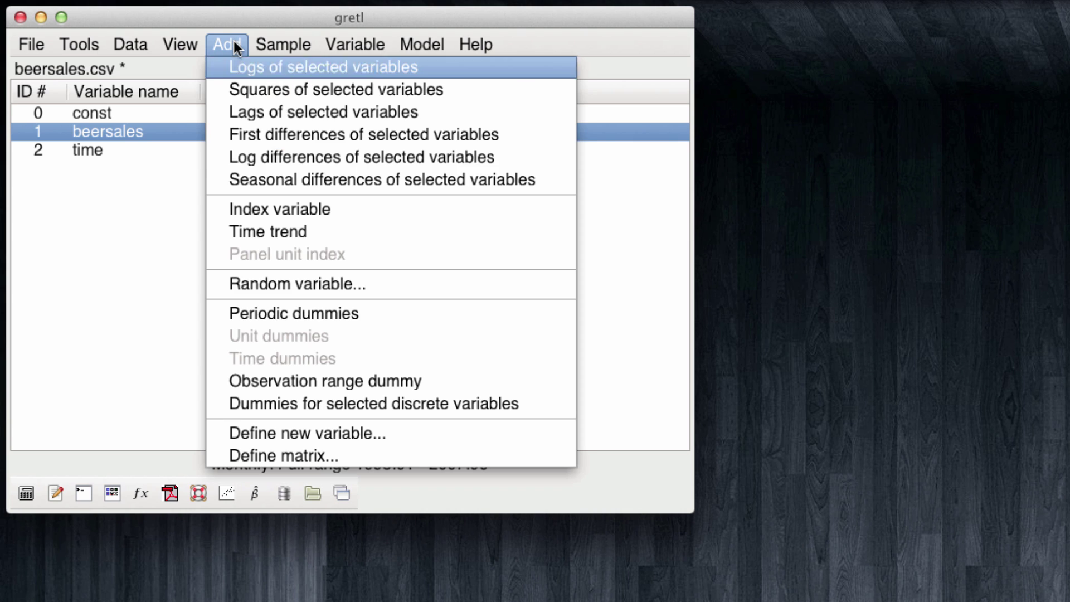
{"action": "left_click", "coordinate": [380, 323]}
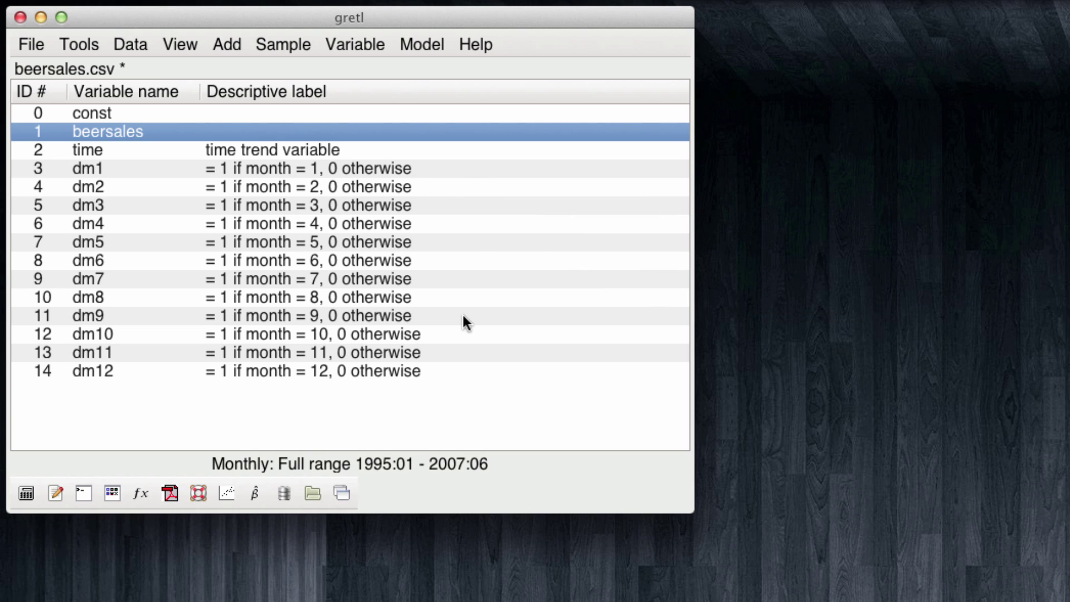
Specify an OLS model with beersales dependent and time plus dm2–dm12 as regressors
{"action": "left_click", "coordinate": [254, 490]}
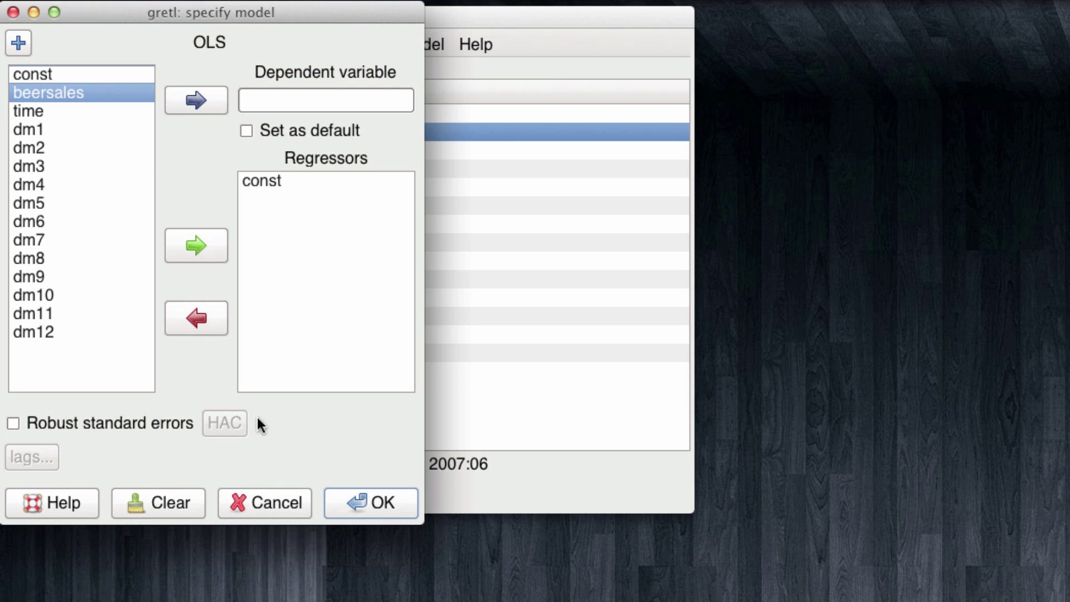
{"action": "left_click", "coordinate": [196, 101]}
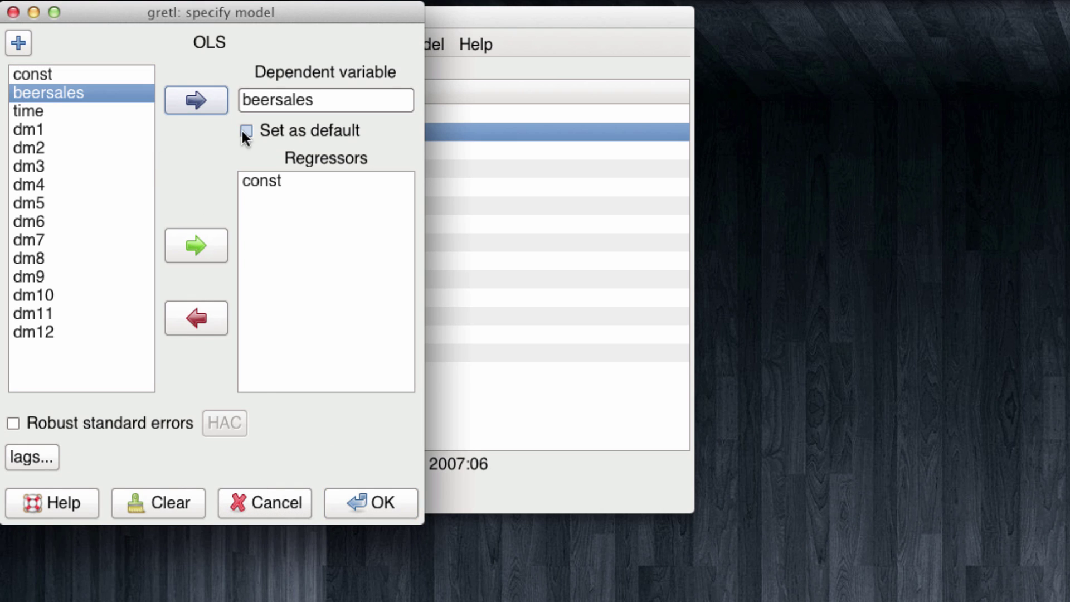
{"action": "left_click", "coordinate": [246, 132]}
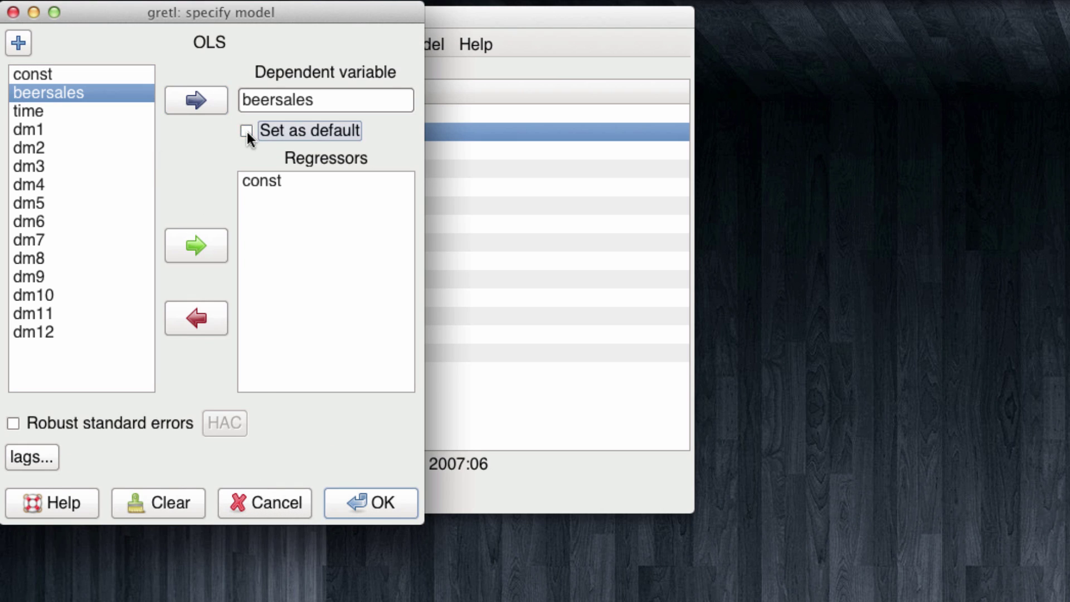
{"action": "left_click", "coordinate": [53, 109]}
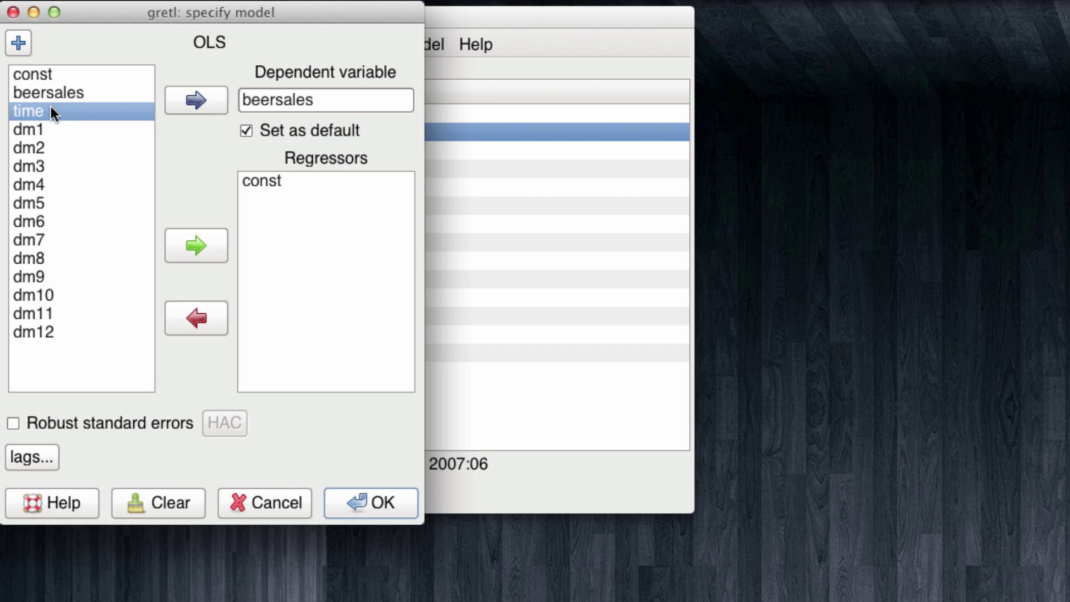
{"action": "left_click", "coordinate": [199, 244]}
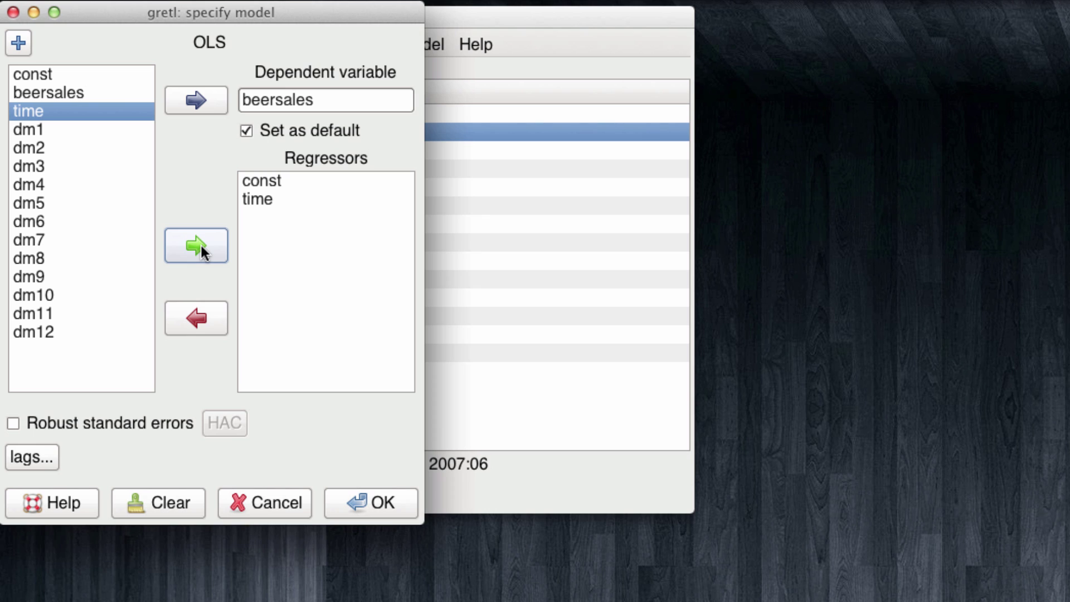
{"action": "left_click", "coordinate": [32, 150]}
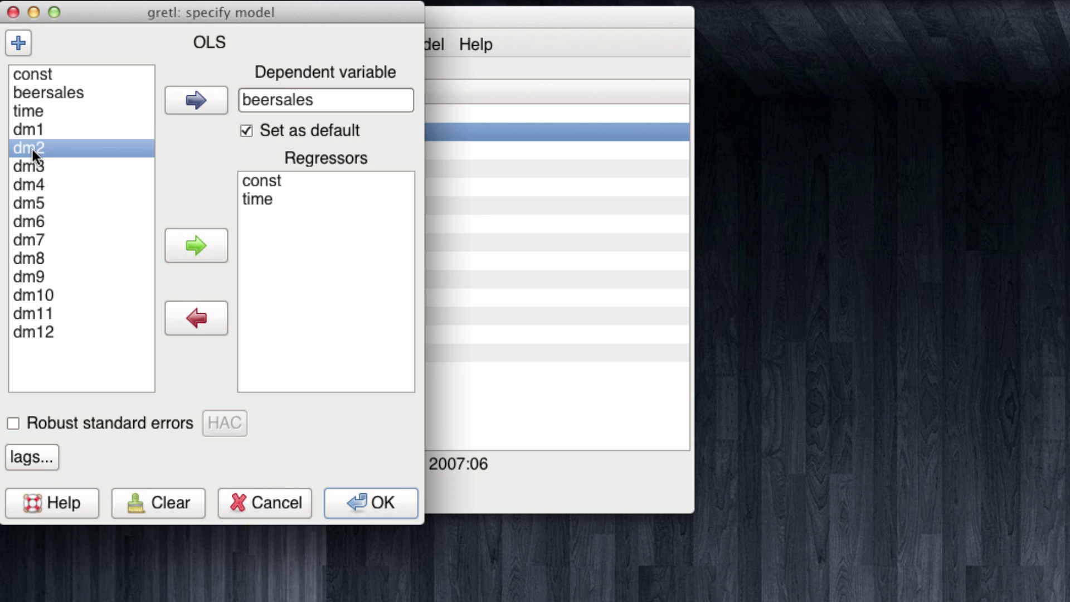
{"action": "left_click", "coordinate": [35, 332], "text": "shift"}
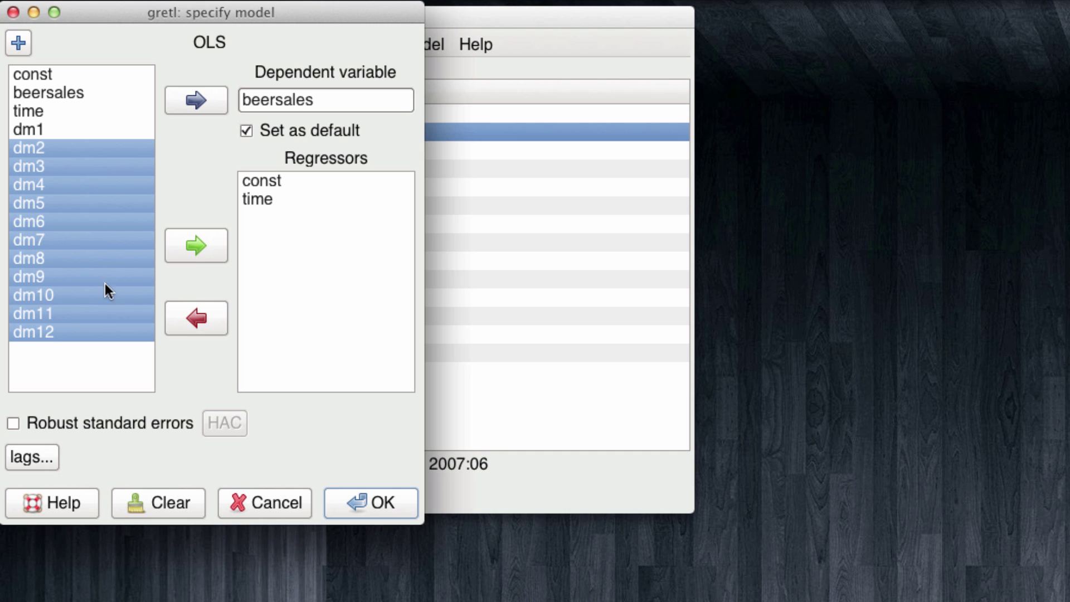
{"action": "left_click", "coordinate": [198, 246]}
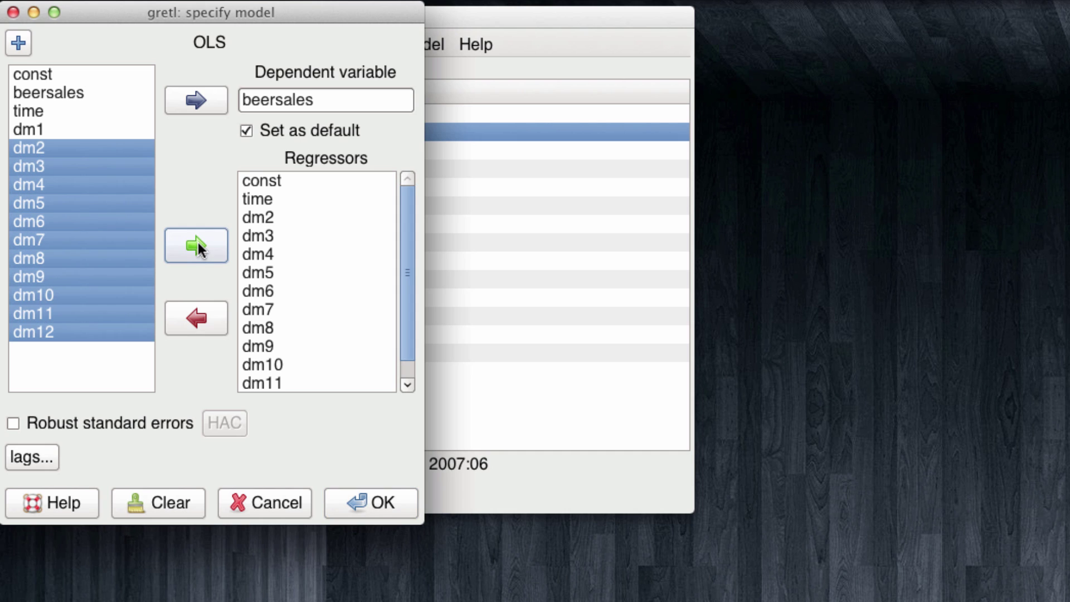
Estimate Model 1, enlarge it to show R-squared 0.881619 and adjusted 0.871250, then close it
{"action": "left_click", "coordinate": [378, 505]}
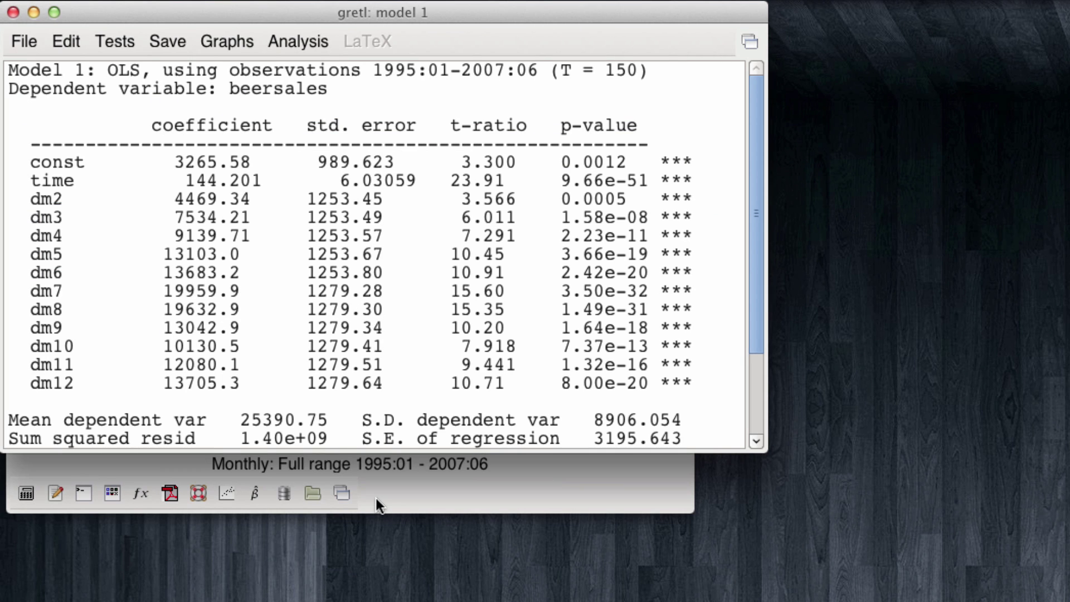
{"action": "left_click_drag", "start_coordinate": [383, 453], "coordinate": [387, 571]}
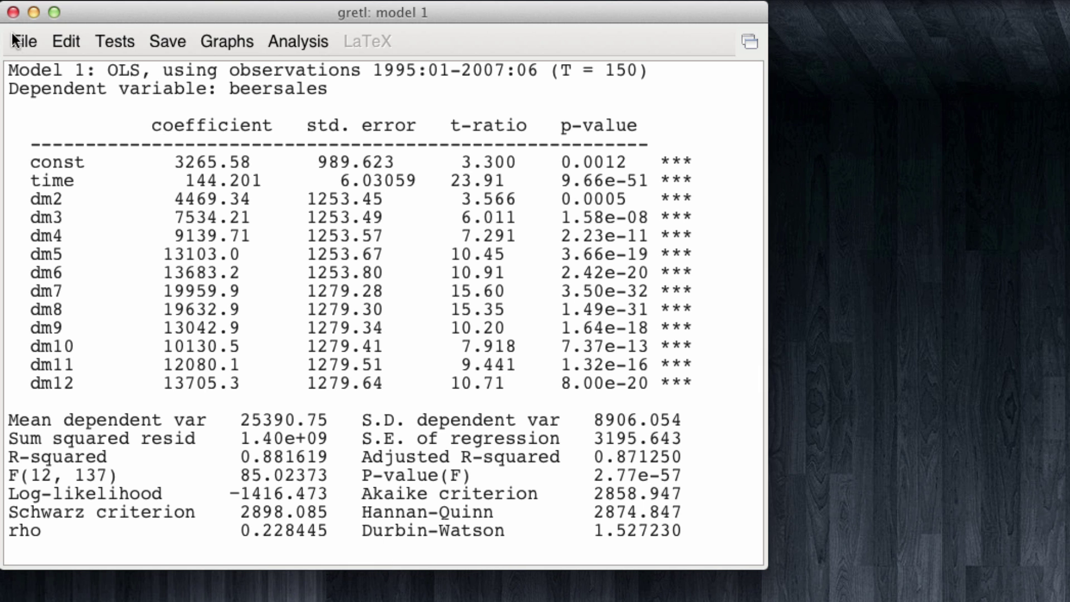
{"action": "left_click", "coordinate": [13, 12]}
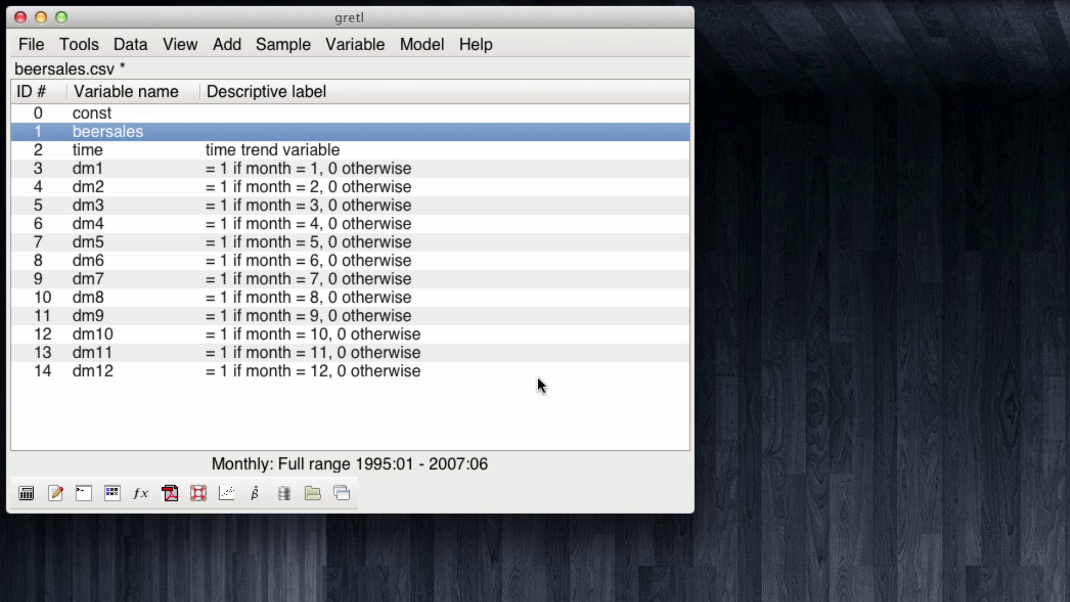
Change the sample end from 2007:06 to 2006:06, keeping the 1995:01 start
{"action": "left_click", "coordinate": [300, 45]}
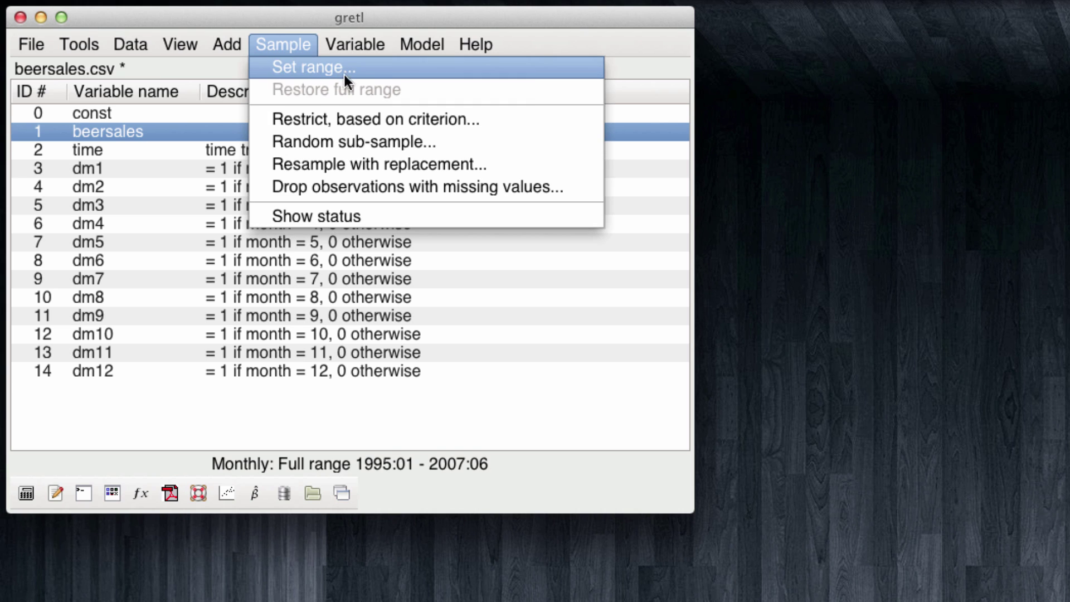
{"action": "left_click", "coordinate": [370, 72]}
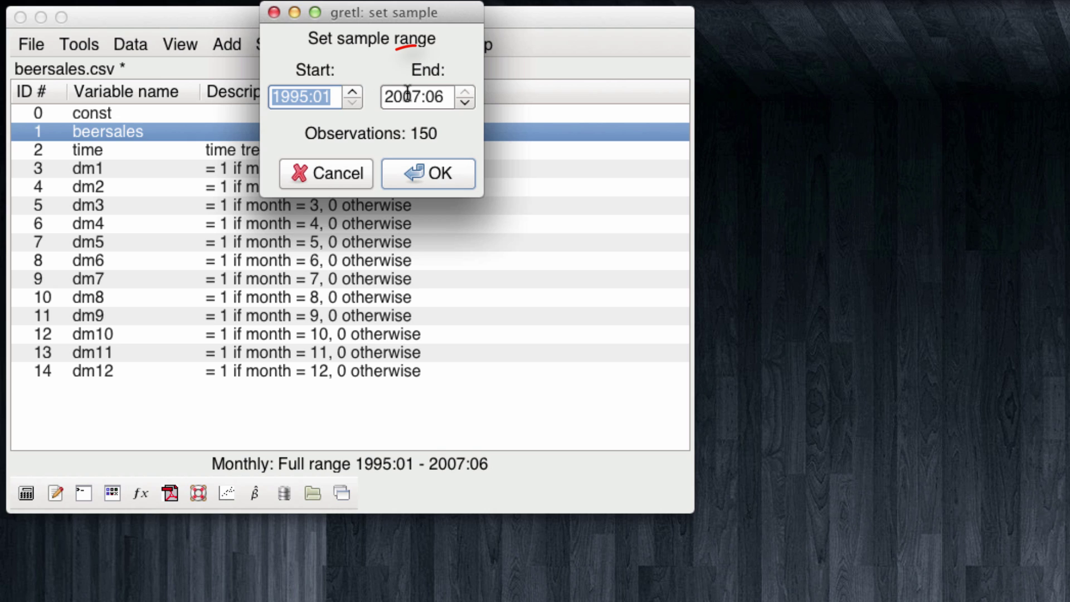
{"action": "left_click_drag", "start_coordinate": [412, 97], "coordinate": [419, 97]}
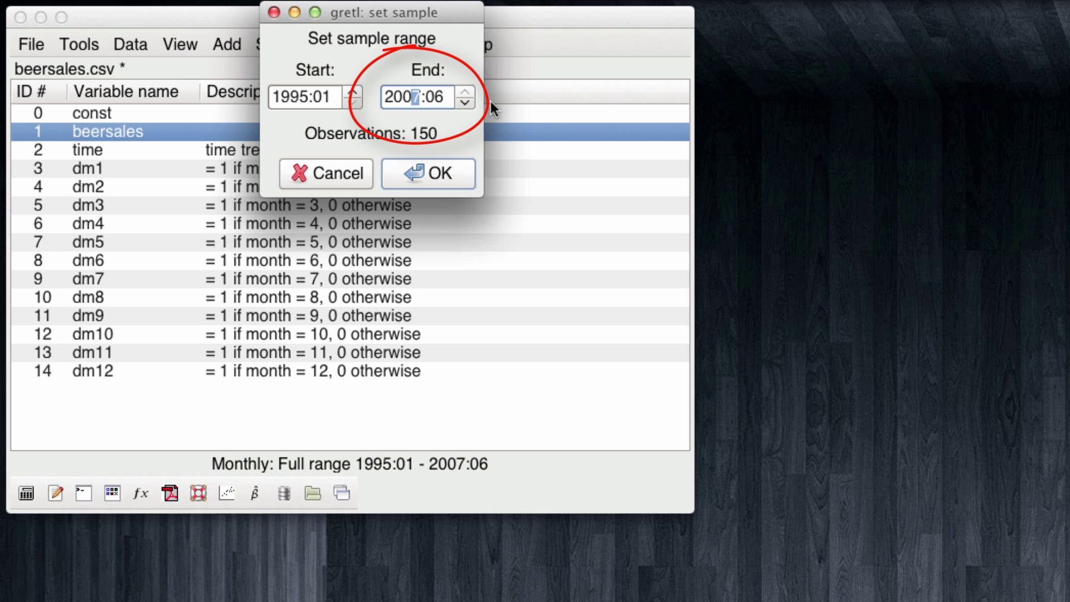
{"action": "type", "text": "6"}
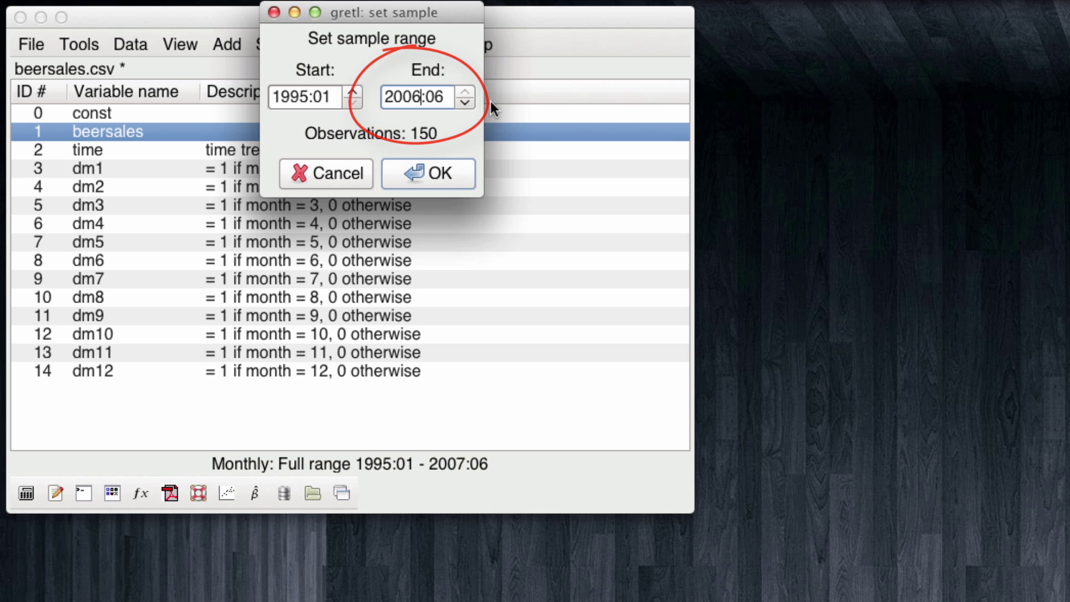
{"action": "left_click", "coordinate": [467, 176]}
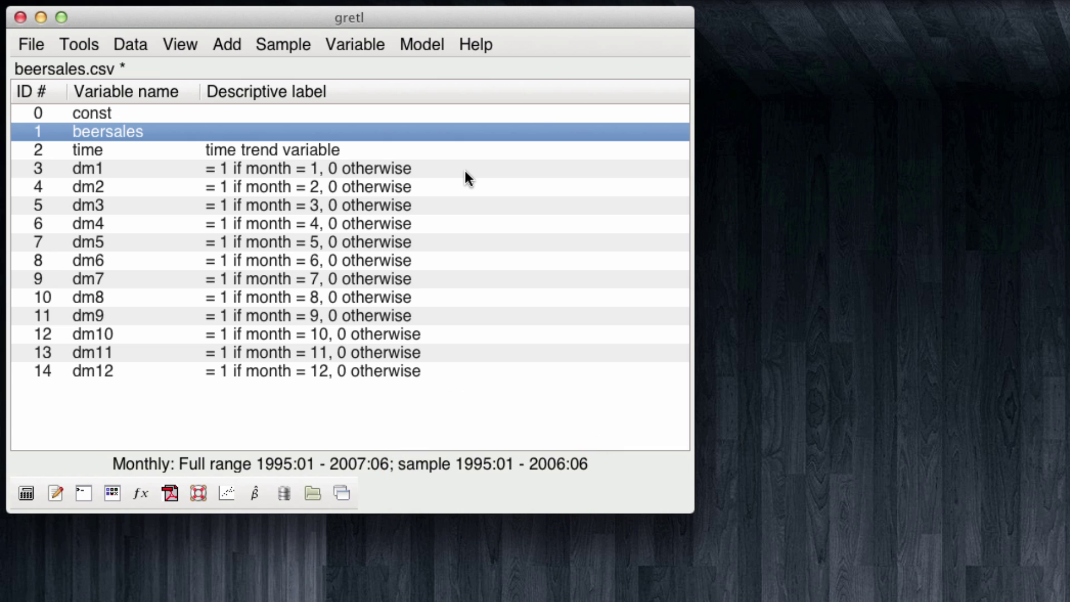
Re-run the same OLS specification on 138 observations and enlarge Model 2 to show all statistics
{"action": "left_click", "coordinate": [259, 489]}
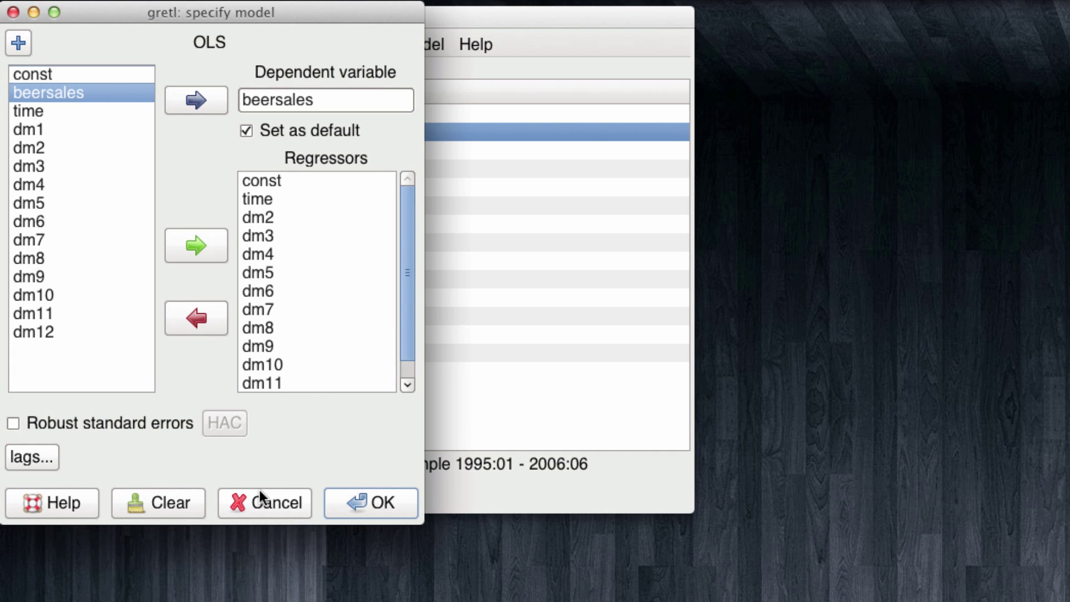
{"action": "left_click", "coordinate": [409, 514]}
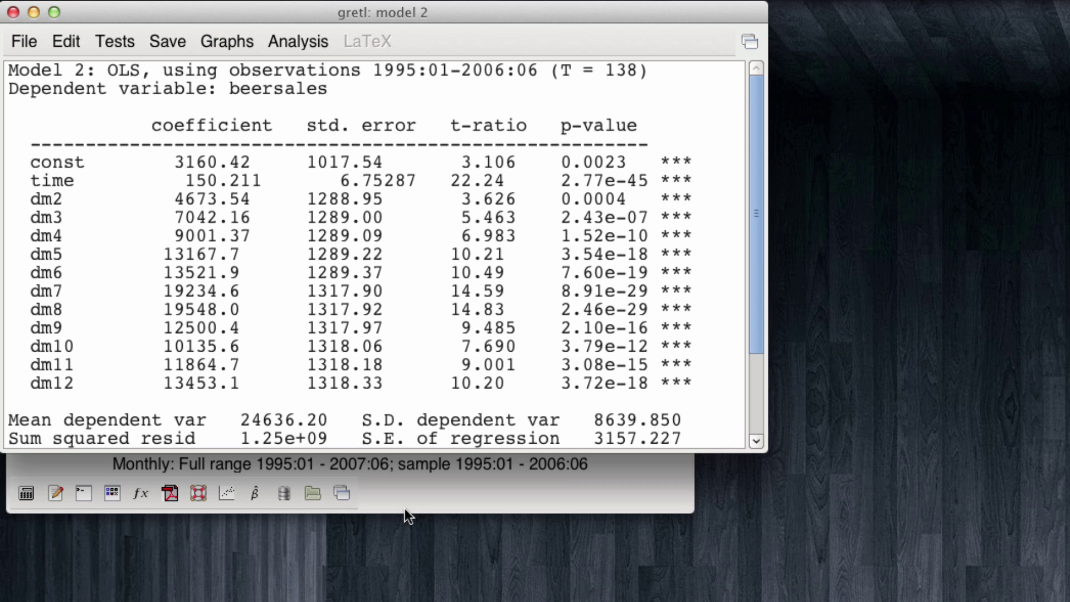
{"action": "left_click_drag", "start_coordinate": [408, 450], "coordinate": [409, 567]}
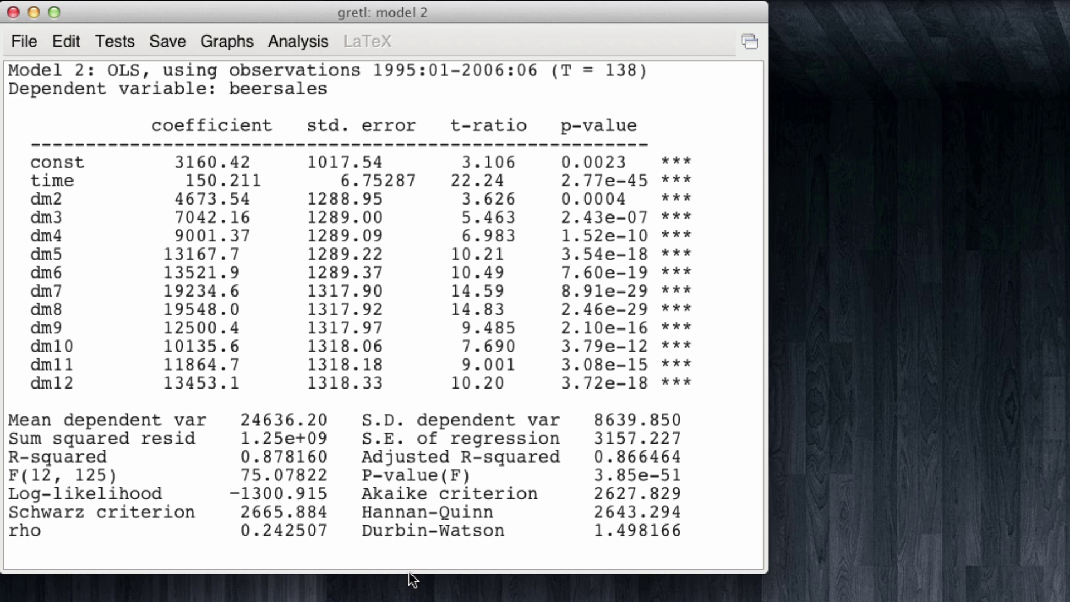
Forecast 2006:07–2007:06 with 95% intervals, changing pre-forecast observations to graph from 68 to 0
{"action": "left_click", "coordinate": [323, 45]}
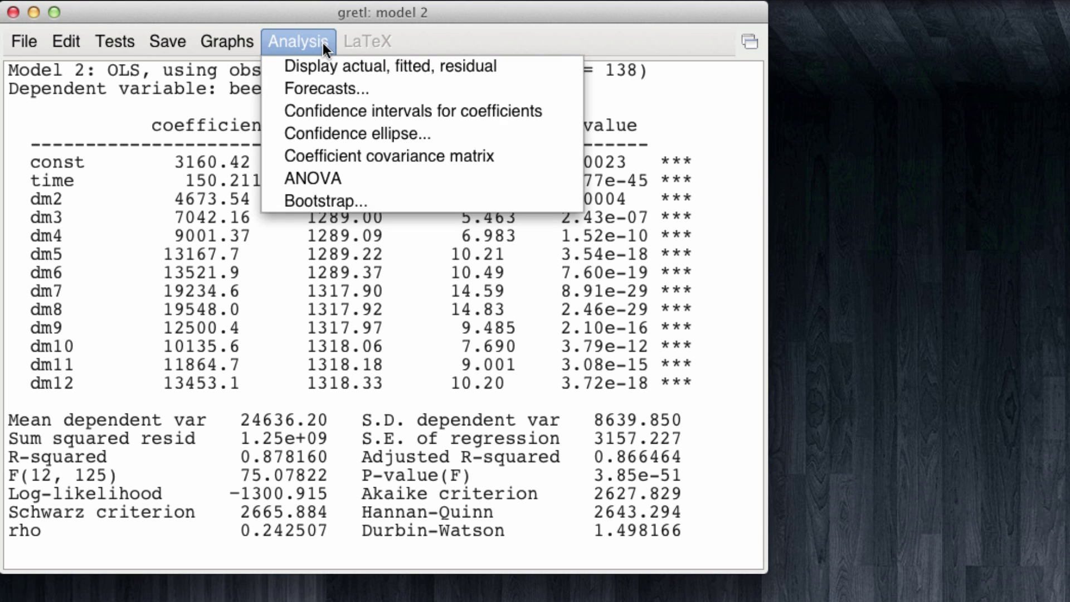
{"action": "left_click", "coordinate": [405, 89]}
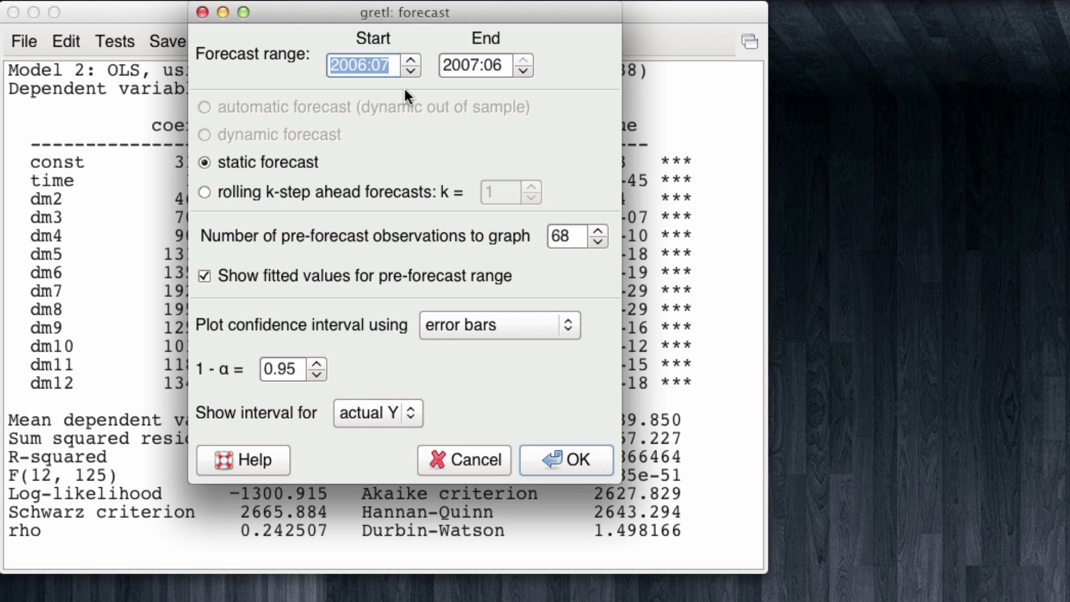
{"action": "left_click_drag", "start_coordinate": [574, 236], "coordinate": [533, 225]}
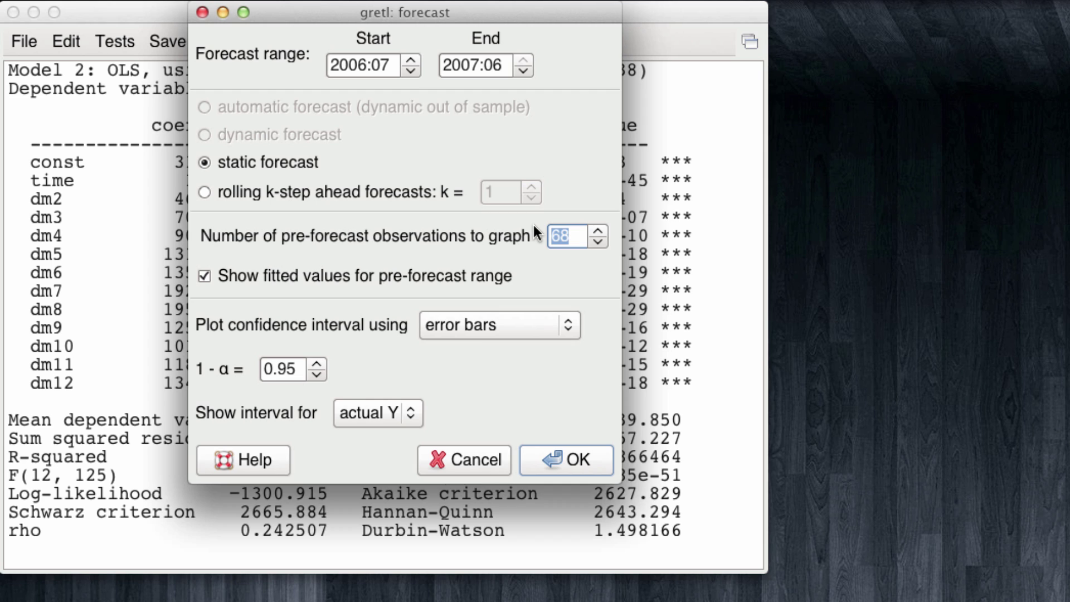
{"action": "type", "text": "0"}
{"action": "left_click", "coordinate": [604, 454]}
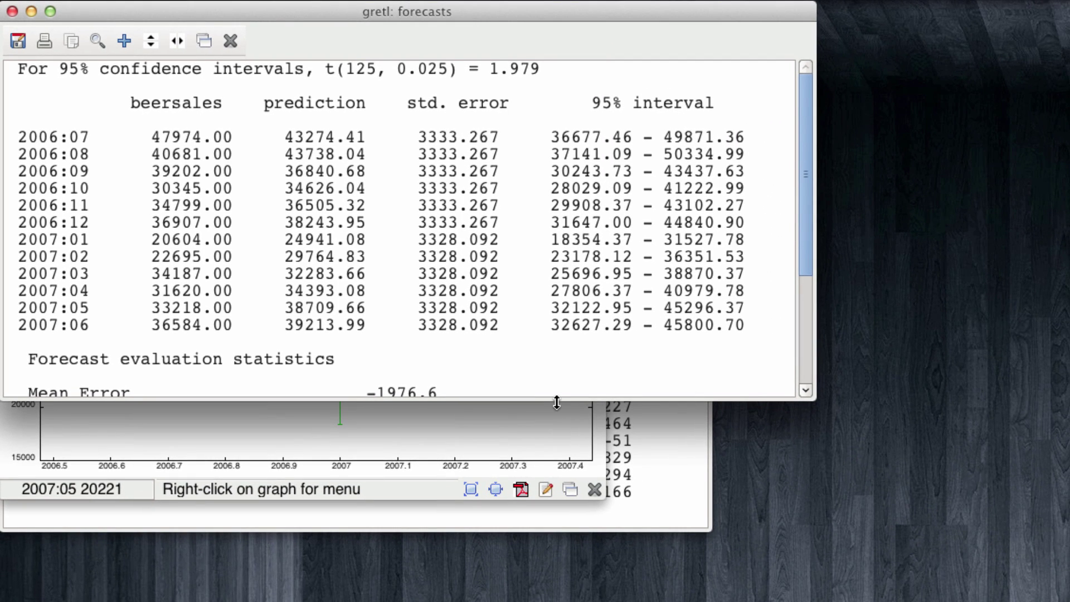
Enlarge the forecasts window to show the full table and evaluation statistics, e.g. RMSE 3842.9 and MAPE 11.352
{"action": "left_click_drag", "start_coordinate": [557, 403], "coordinate": [560, 585]}
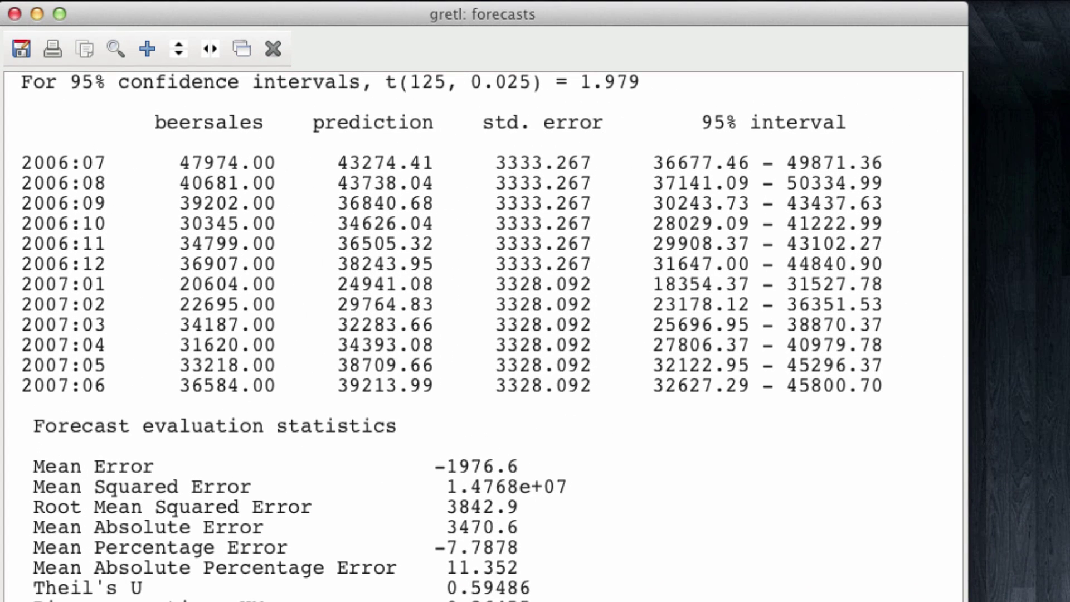
Close the forecasts table so the error-bar 95% interval graph is visible
{"action": "left_click", "coordinate": [15, 14]}
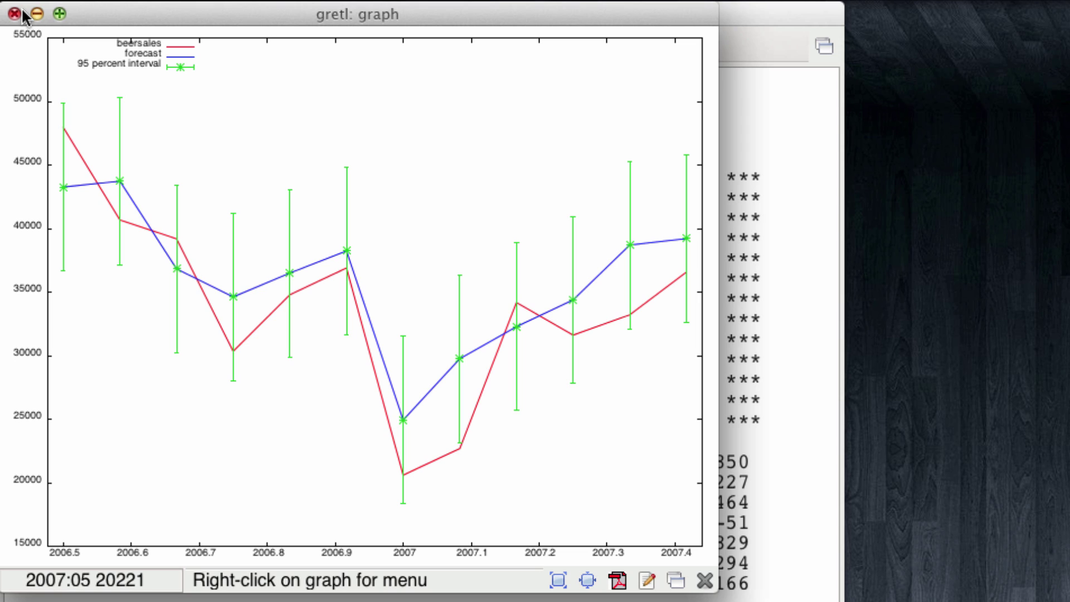
Close the error-bar graph and rerun the forecast with 0 pre-forecast observations and a shaded-area interval
{"action": "left_click", "coordinate": [15, 13]}
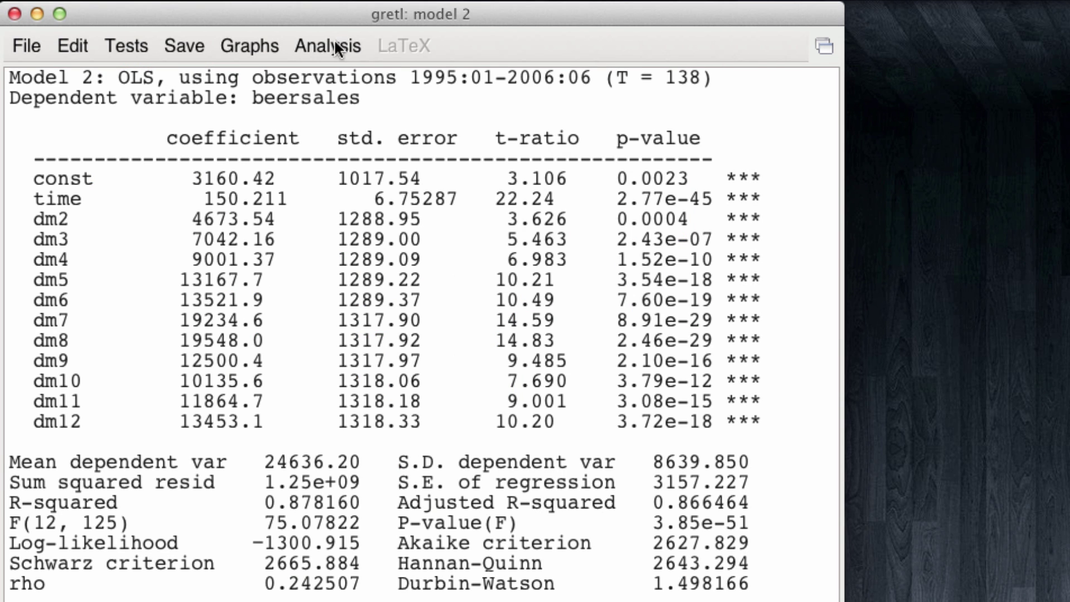
{"action": "left_click", "coordinate": [335, 47]}
{"action": "left_click", "coordinate": [388, 97]}
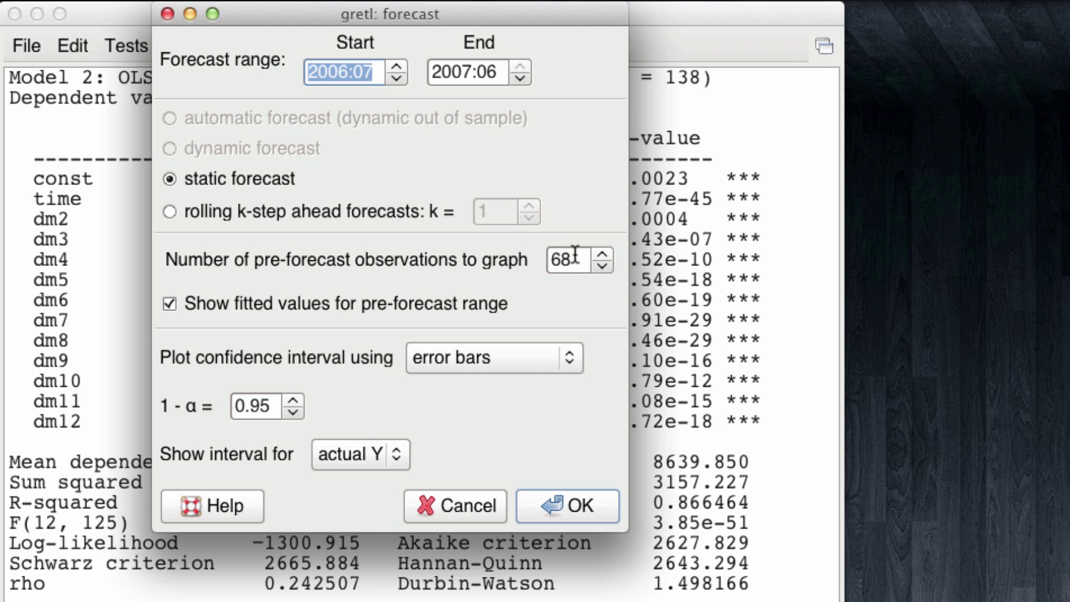
{"action": "left_click_drag", "start_coordinate": [574, 259], "coordinate": [530, 258]}
{"action": "type", "text": "0"}
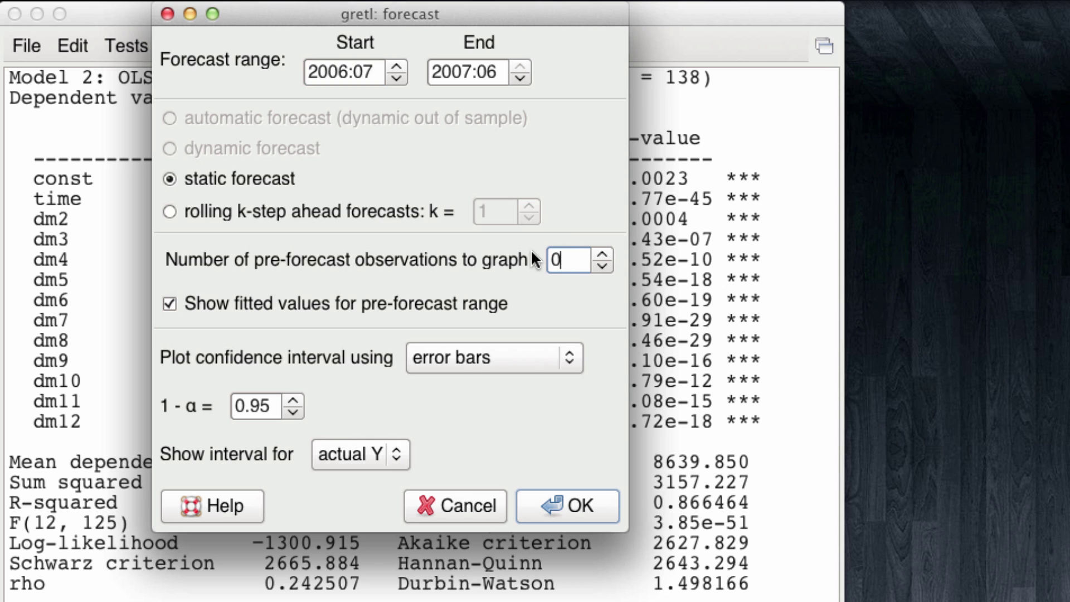
{"action": "left_click", "coordinate": [573, 358]}
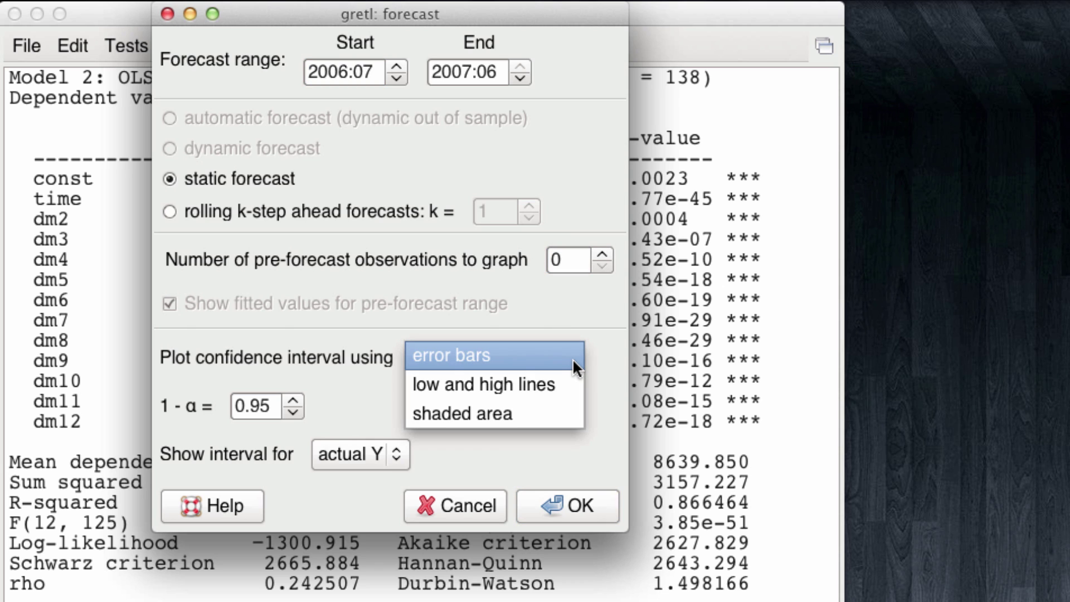
{"action": "left_click", "coordinate": [557, 416]}
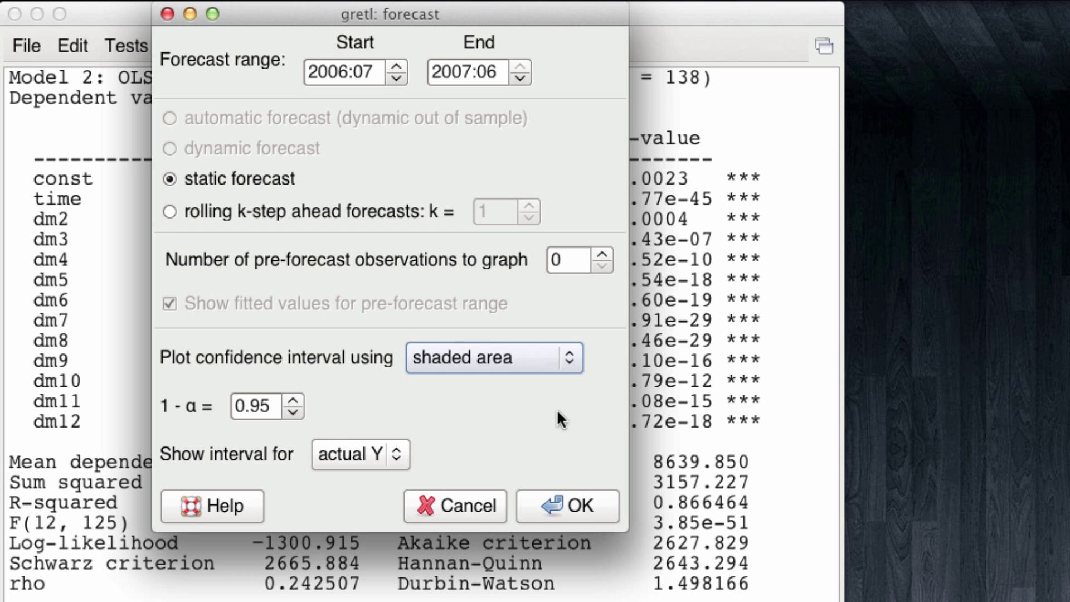
{"action": "left_click", "coordinate": [569, 507]}
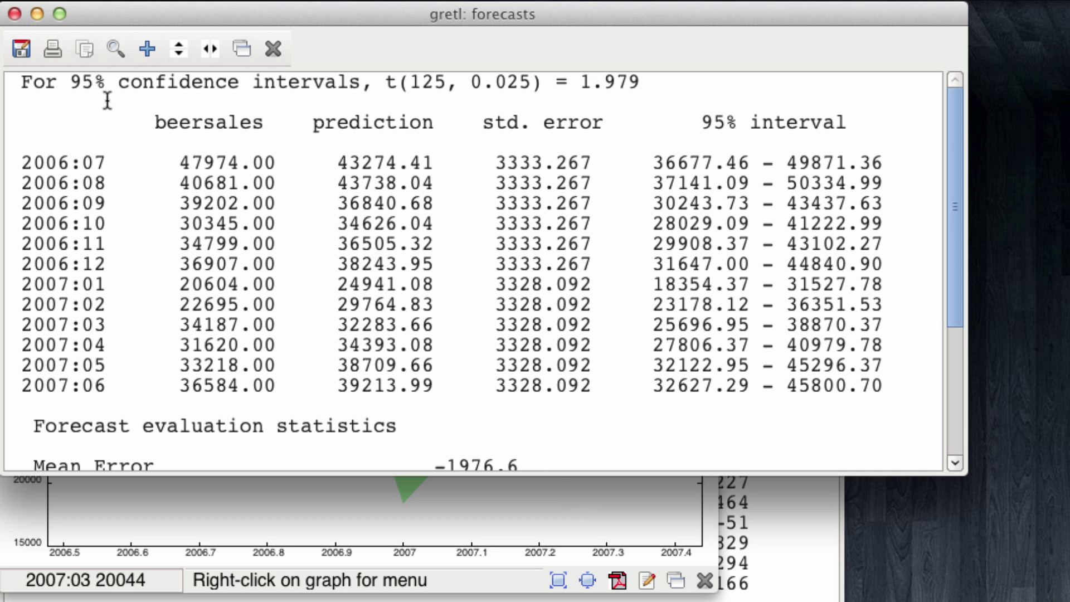
Close the forecasts table to view the graph with its shaded green 95% interval band
{"action": "left_click", "coordinate": [15, 13]}
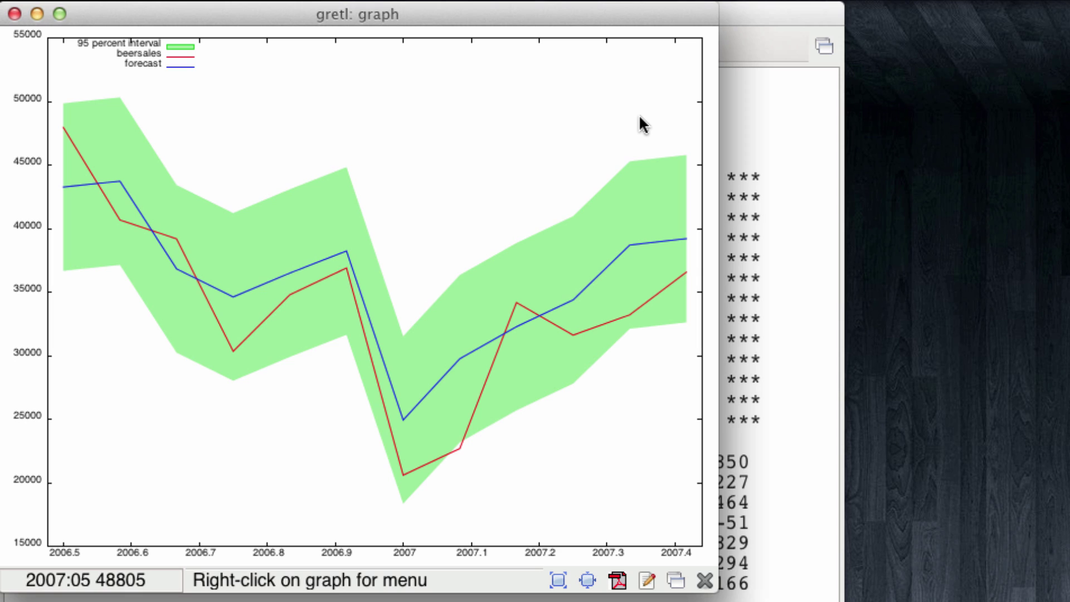
Close the graph and Model 2, restore the full 1995:01–2007:06 sample, and re-estimate OLS as Model 3
{"action": "left_click", "coordinate": [14, 14]}
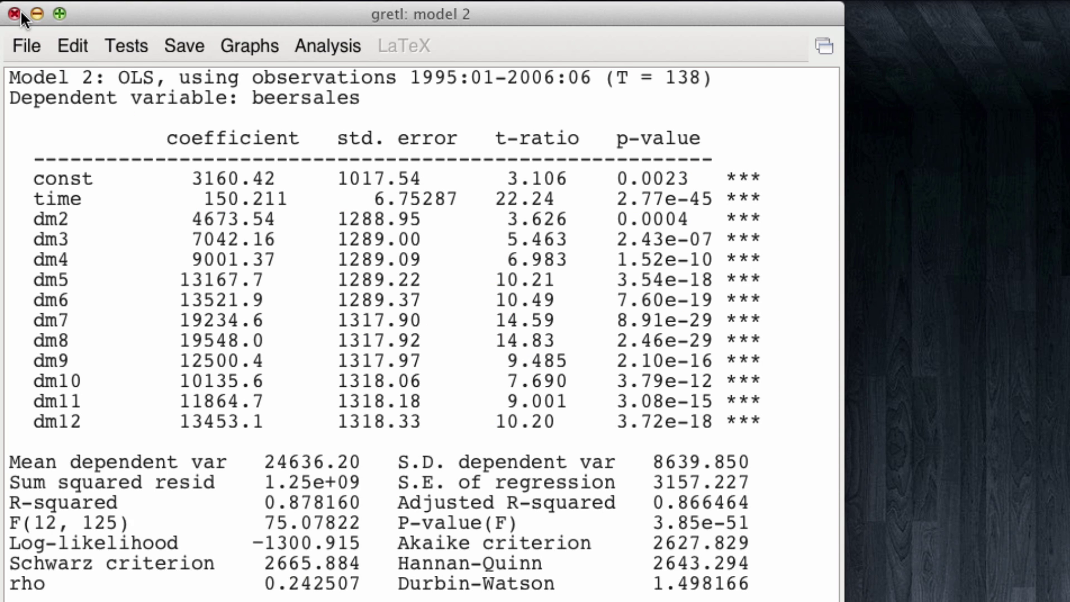
{"action": "left_click", "coordinate": [16, 13]}
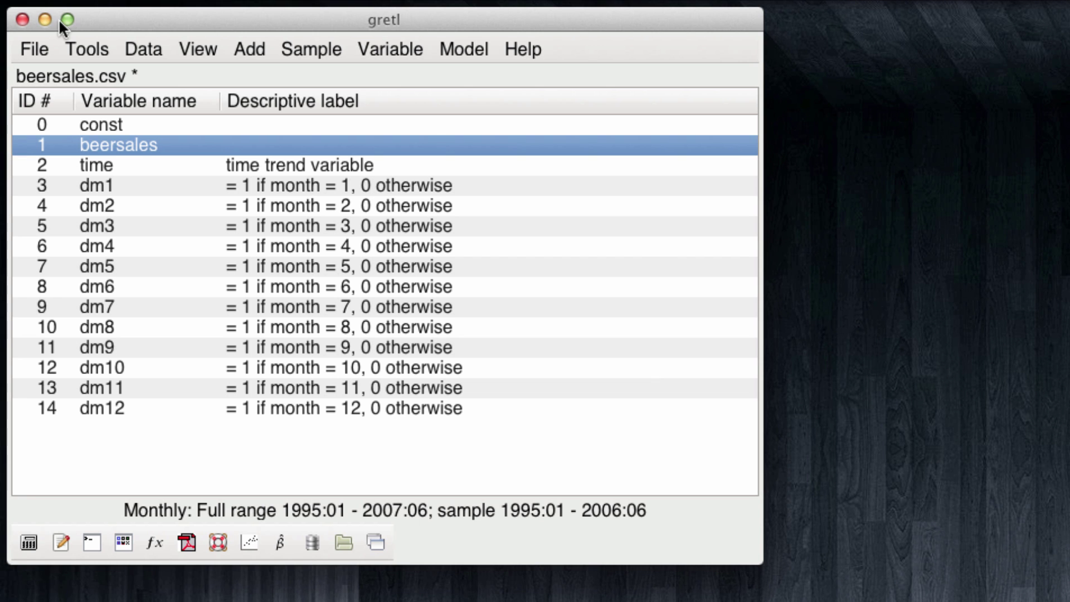
{"action": "left_click", "coordinate": [323, 49]}
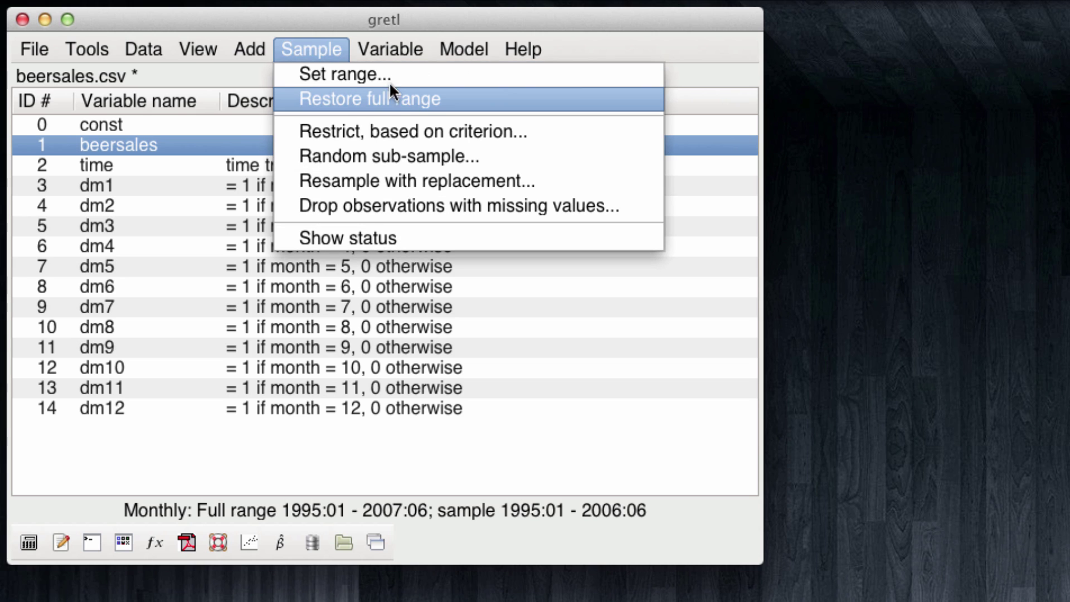
{"action": "left_click", "coordinate": [398, 103]}
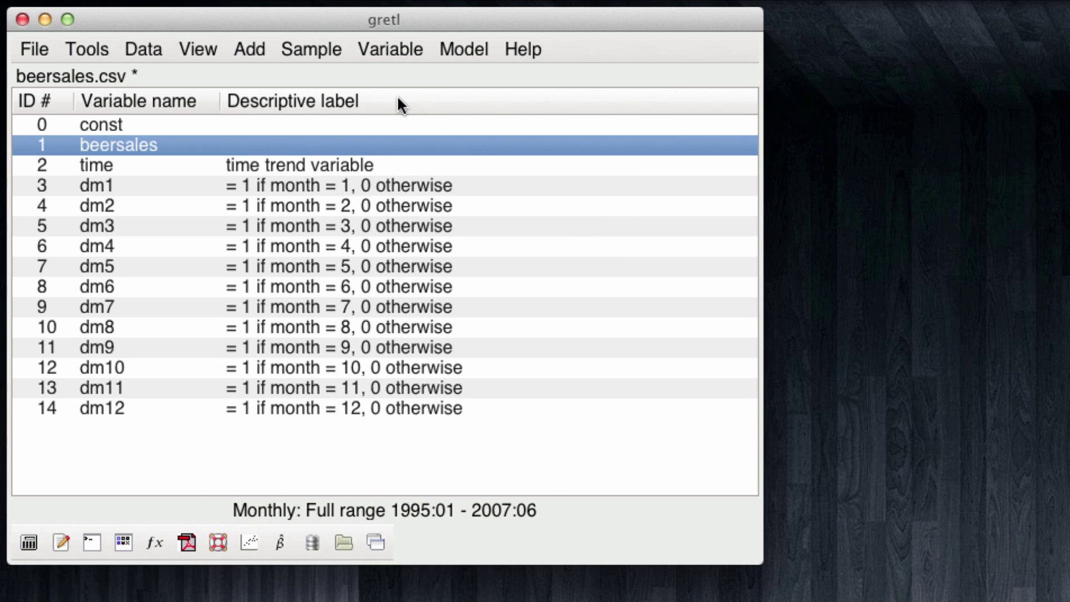
{"action": "left_click", "coordinate": [280, 540]}
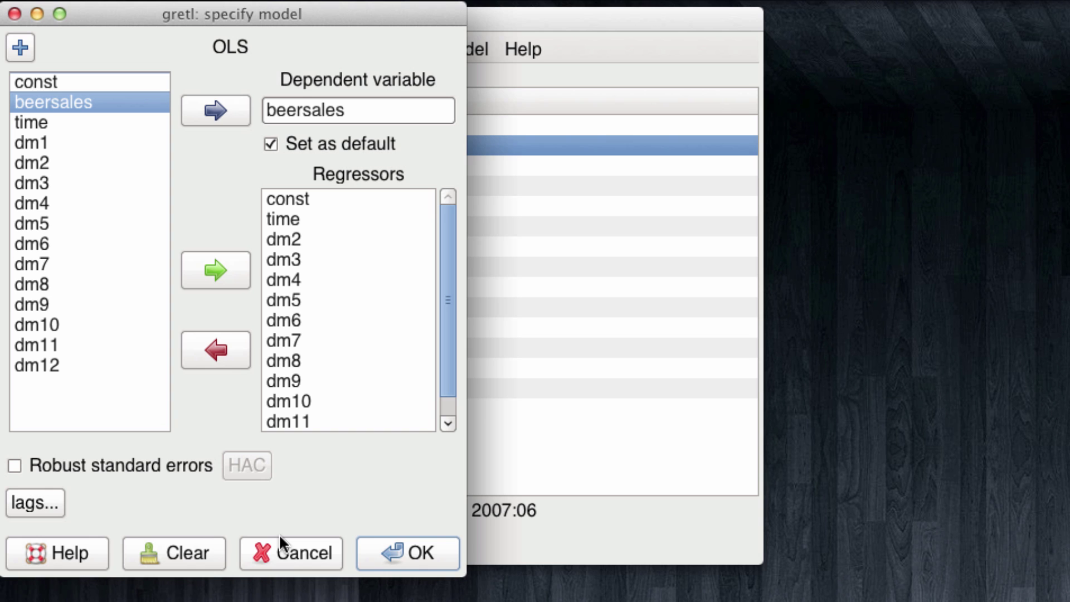
{"action": "left_click", "coordinate": [409, 553]}
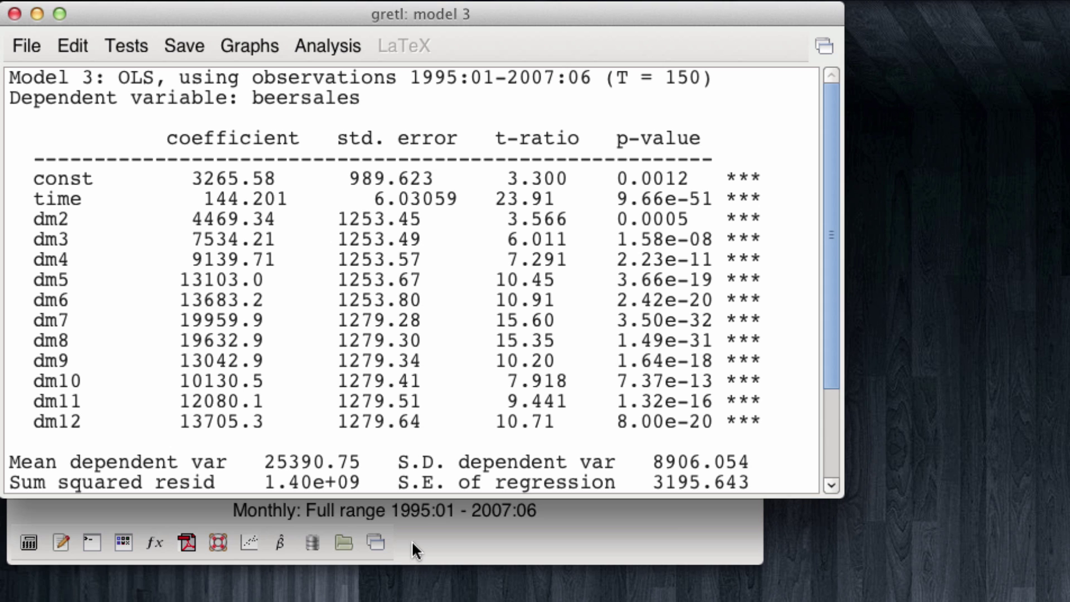
Add 12 observations to the dataset so it runs through 2008:06
{"action": "left_click", "coordinate": [466, 509]}
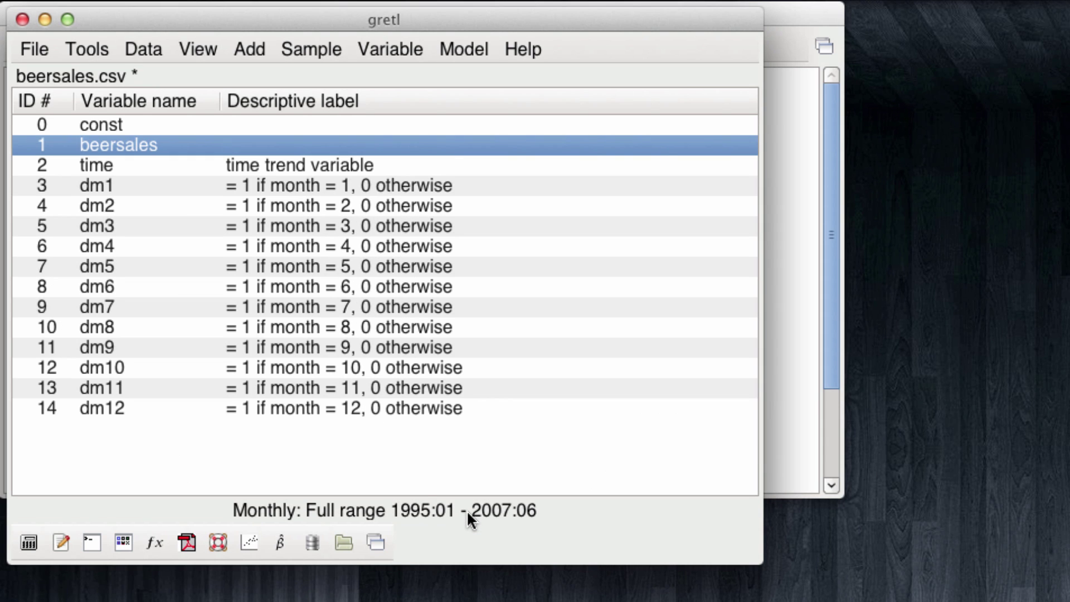
{"action": "left_click", "coordinate": [140, 52]}
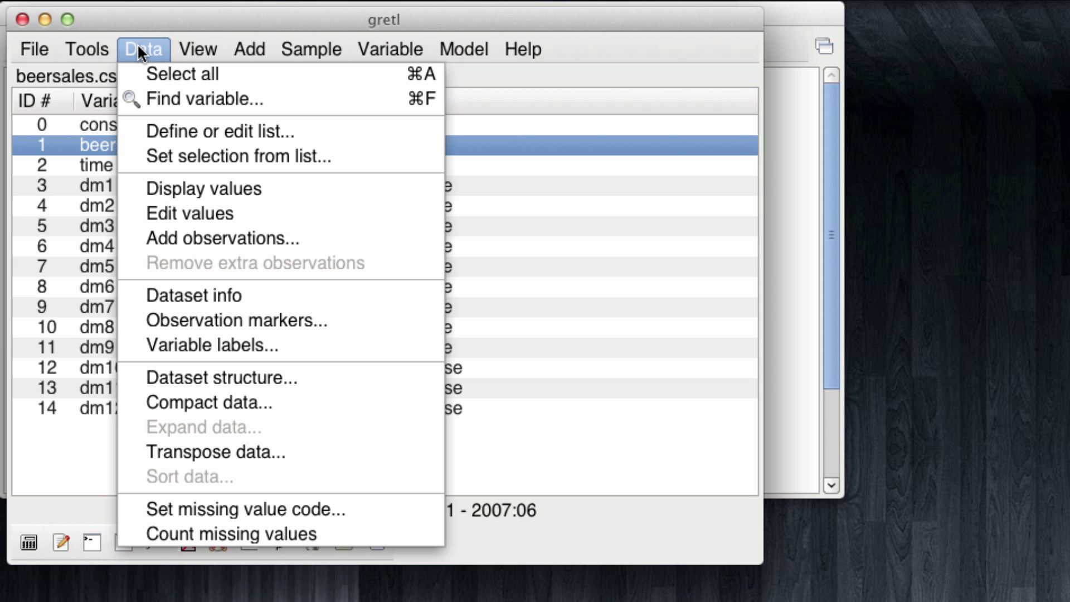
{"action": "left_click", "coordinate": [320, 236]}
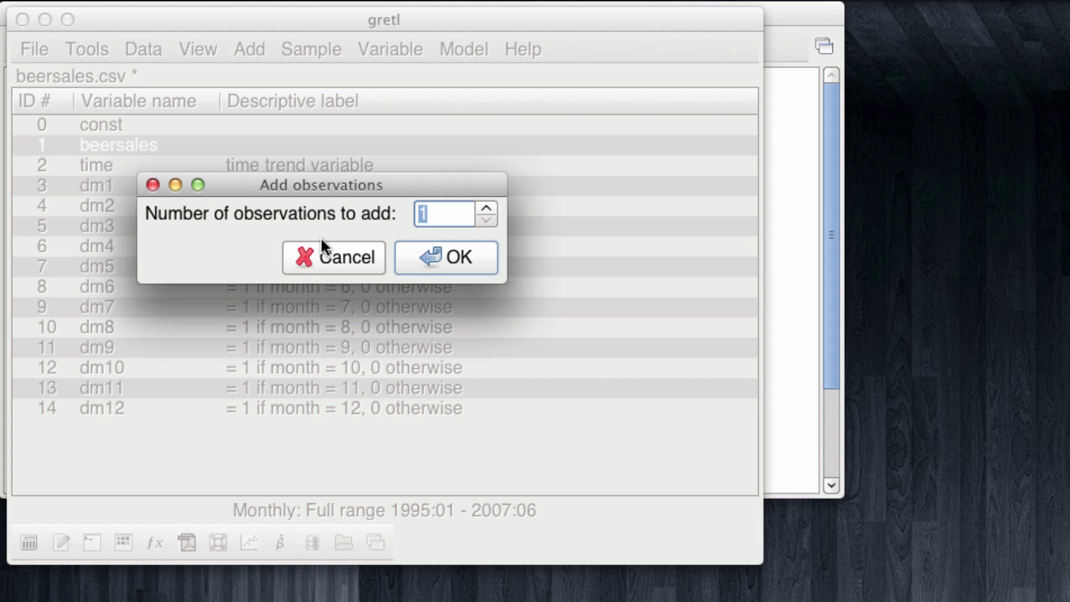
{"action": "type", "text": "12"}
{"action": "left_click", "coordinate": [442, 257]}
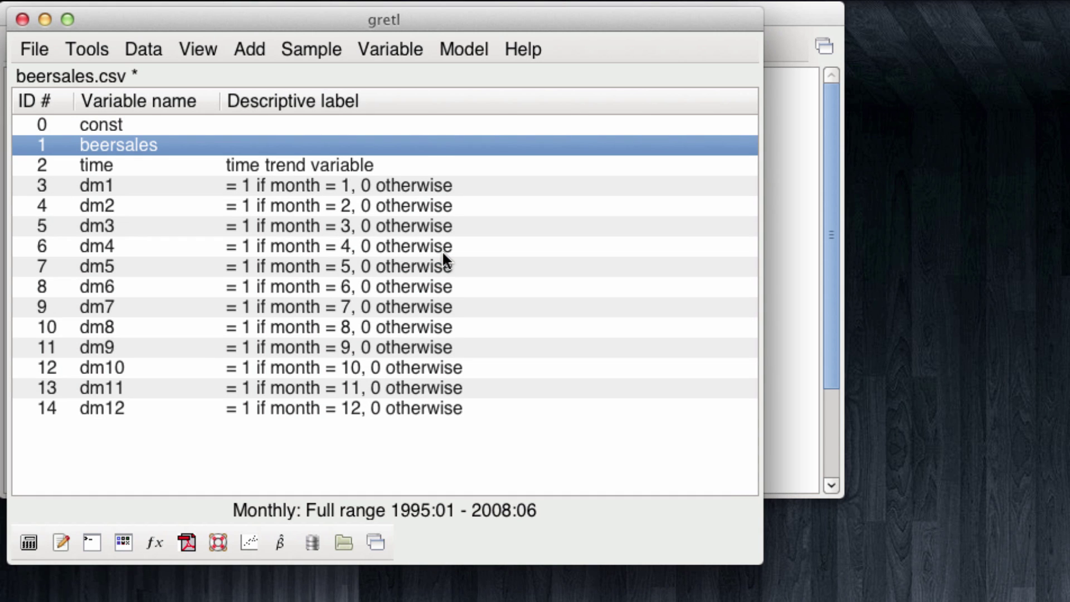
Open Model 3's forecast settings and set pre-forecast observations to graph to 0
{"action": "left_click", "coordinate": [779, 251]}
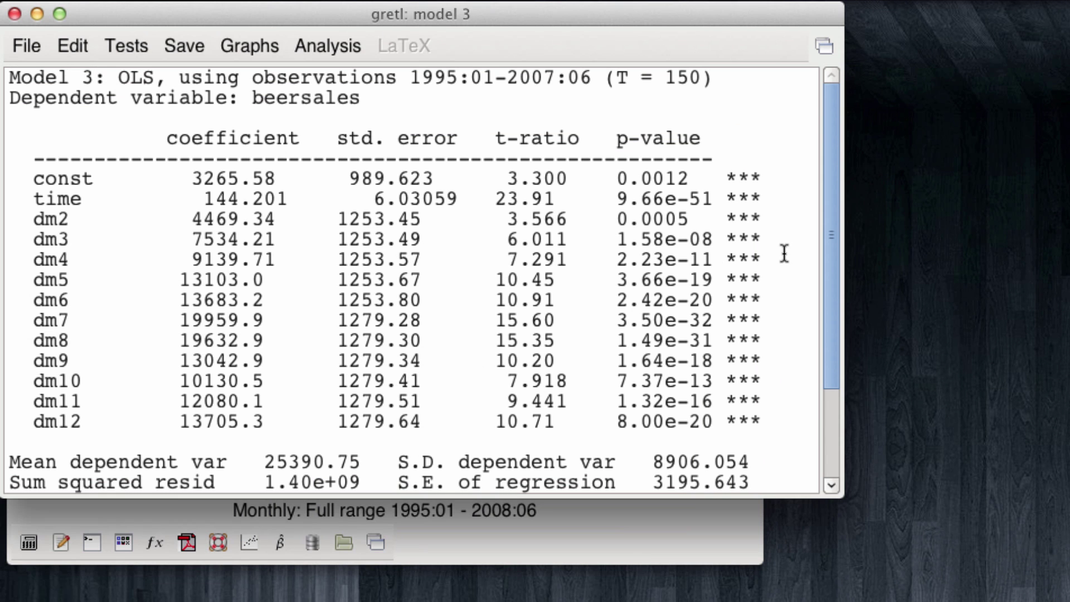
{"action": "left_click", "coordinate": [336, 39]}
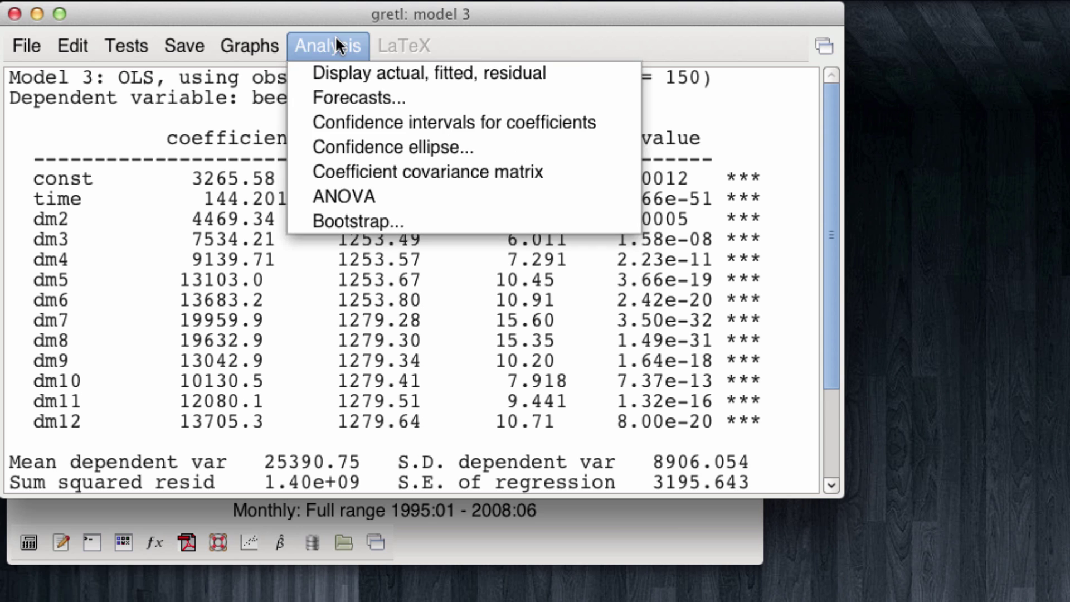
{"action": "left_click", "coordinate": [440, 99]}
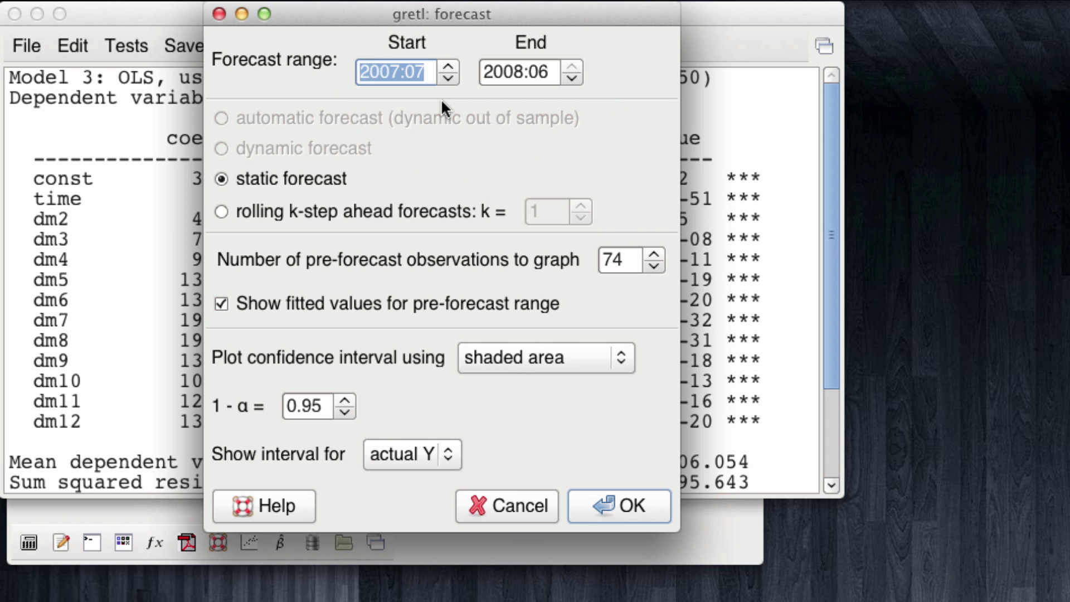
{"action": "double_click", "coordinate": [616, 259]}
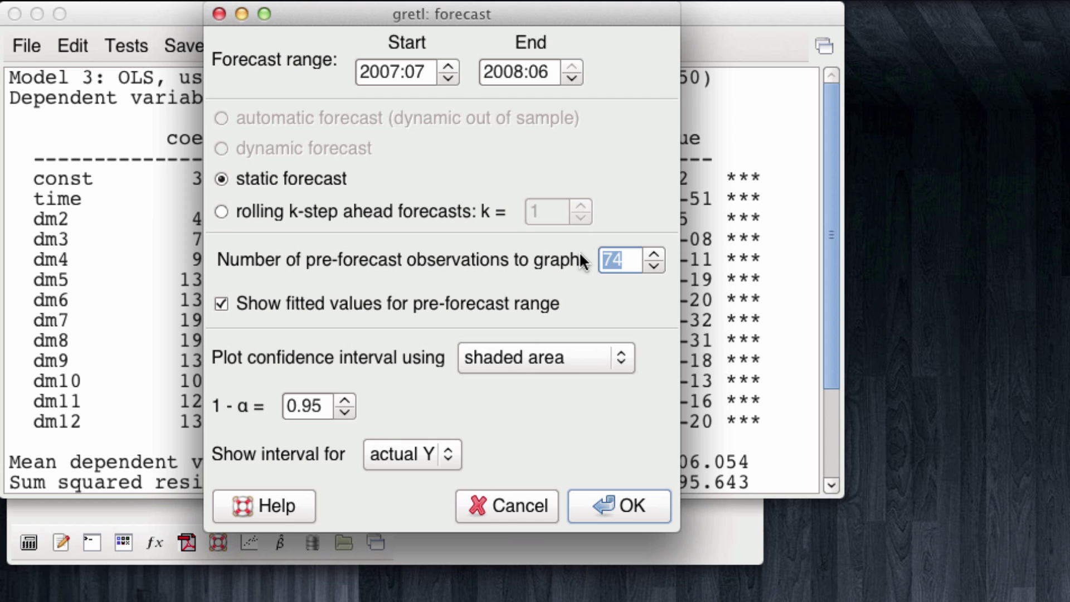
{"action": "type", "text": "0"}
Run the 2007:07–2008:06 forecast and enlarge its table, showing 2008:06 at 40309.3 (33675.5–46943.1)
{"action": "left_click", "coordinate": [664, 505]}
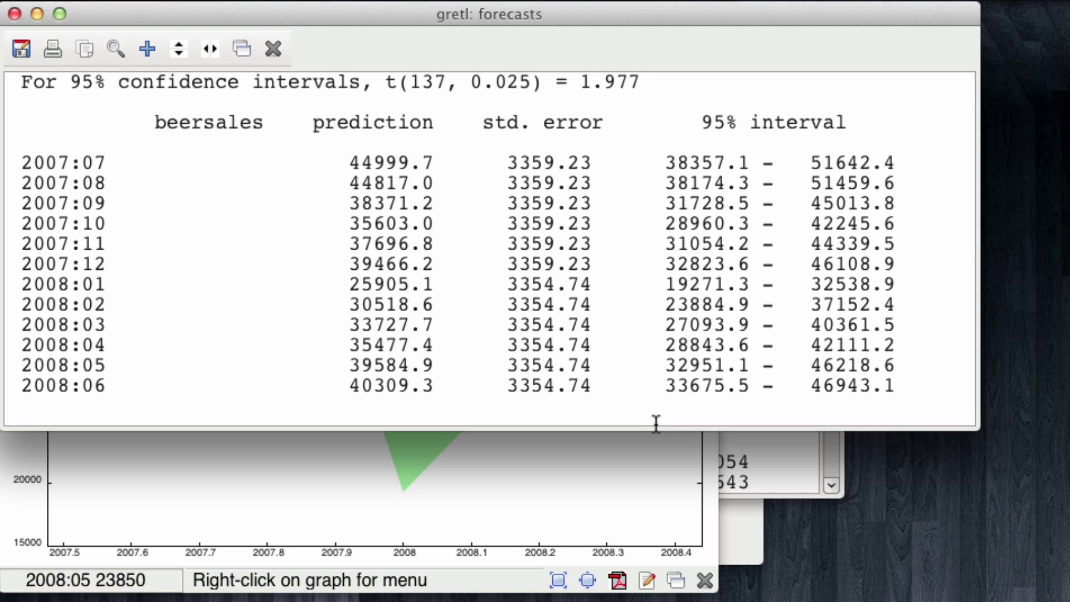
{"action": "left_click_drag", "start_coordinate": [654, 426], "coordinate": [641, 601]}
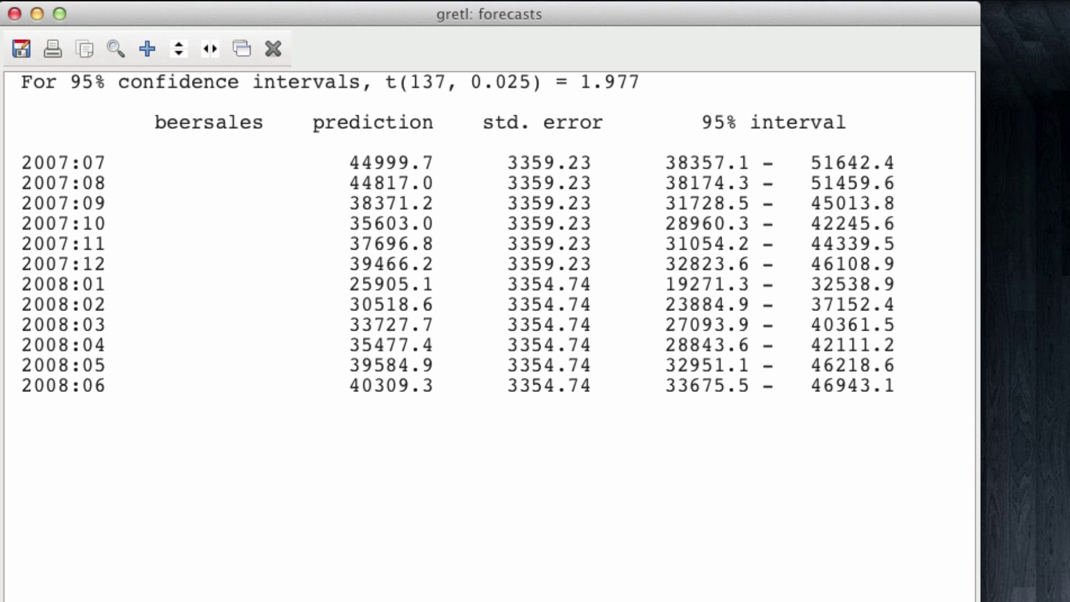
{"action": "left_click", "coordinate": [14, 13]}
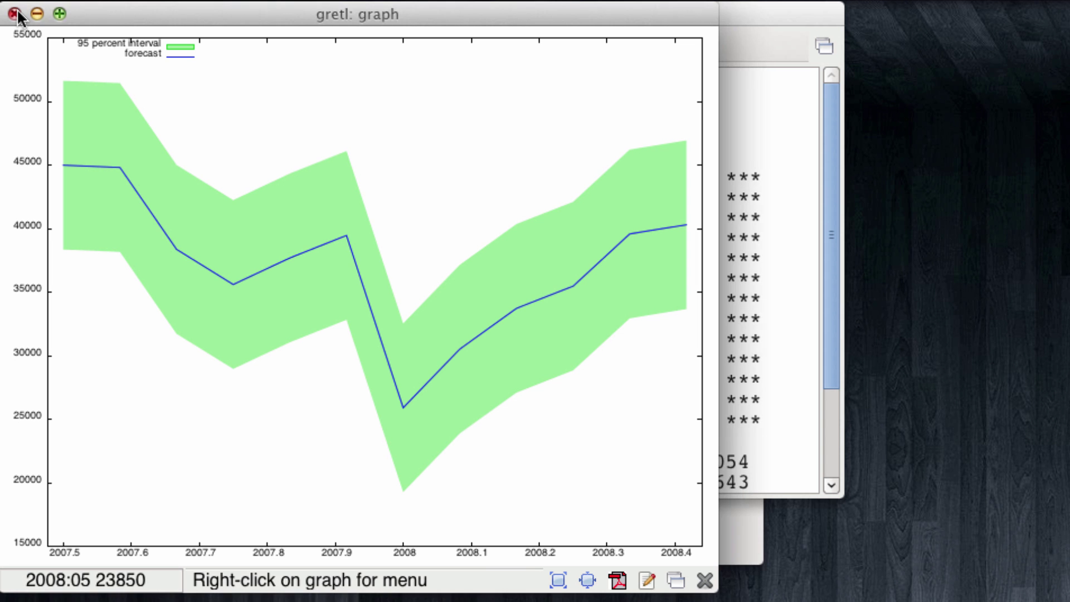